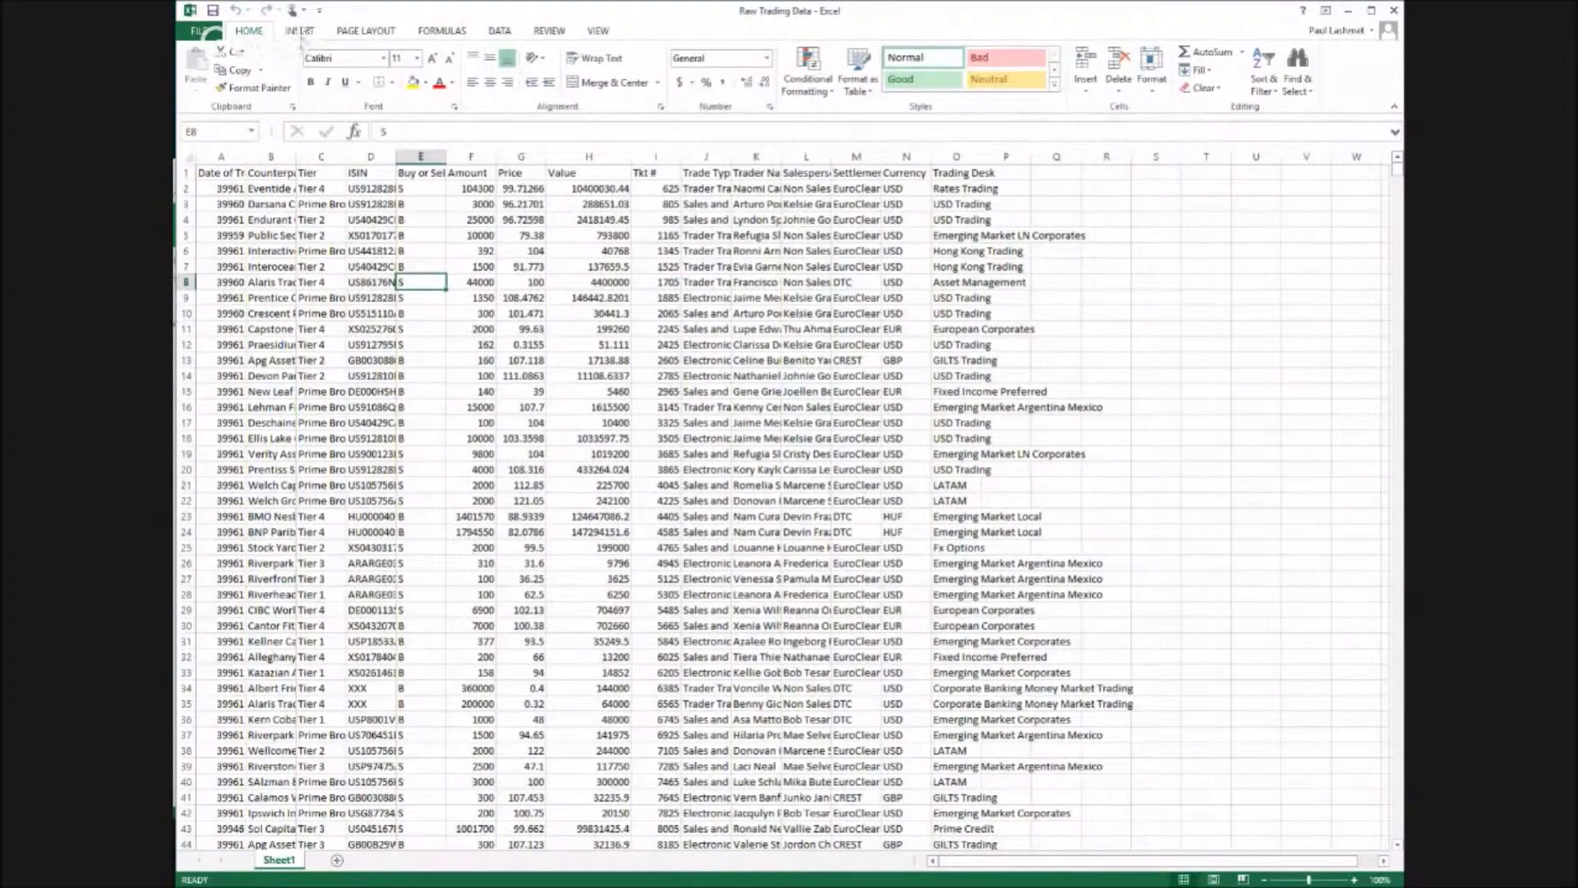
Switch the ribbon to the INSERT tab on the Raw Trading Data sheet.
click(300, 33)
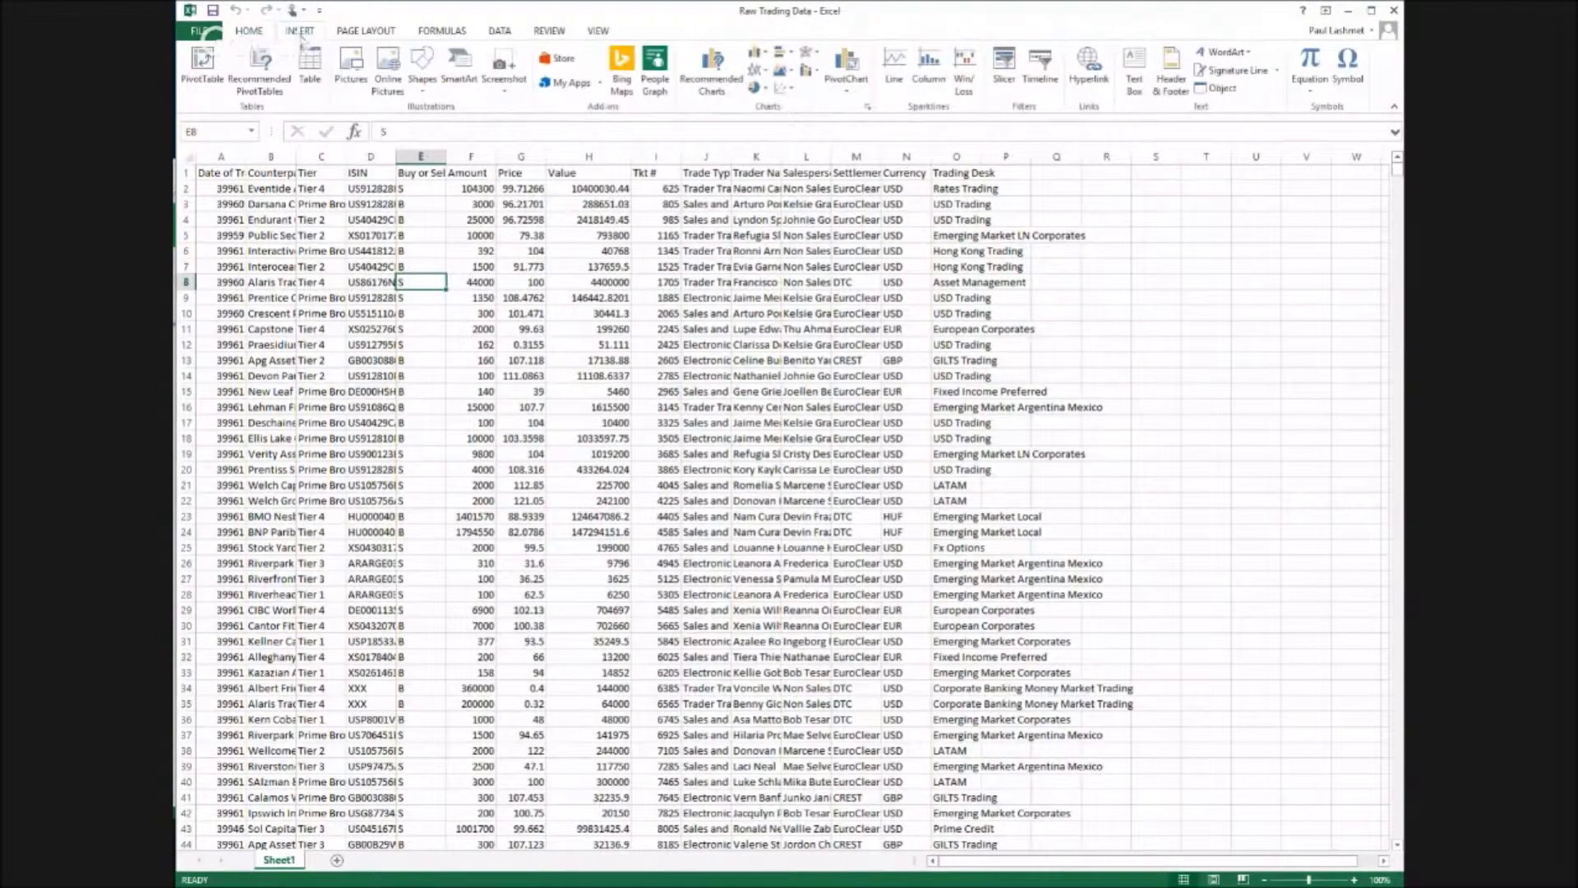
Insert the recommended Clustered Bar pivot chart plotting Tkt # by Trading Desk, filtered by Trade Type.
click(704, 74)
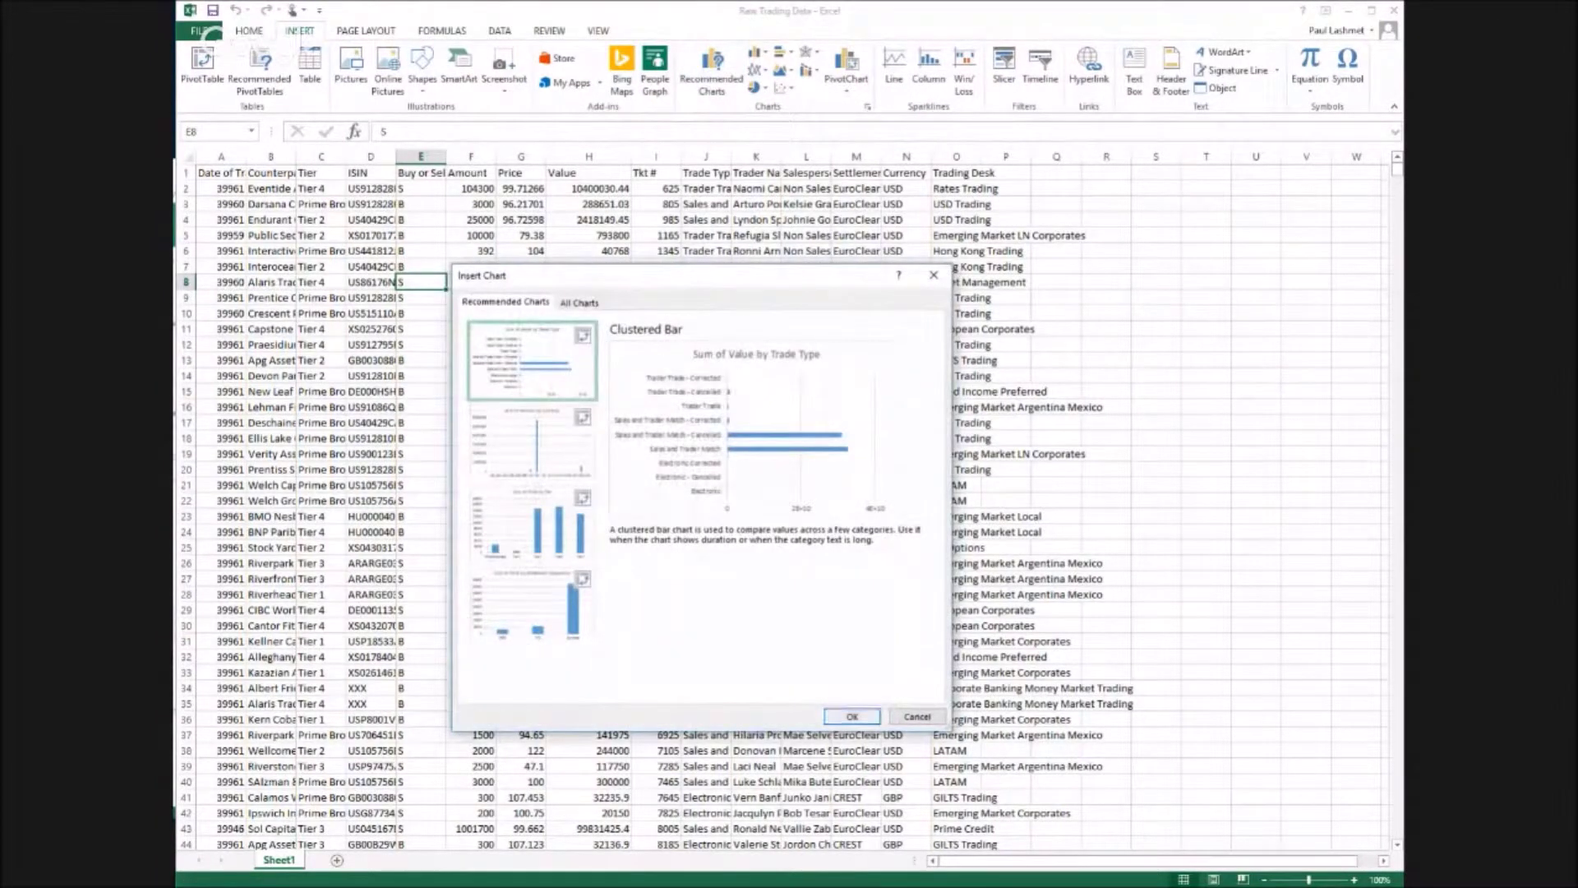
click(852, 716)
scroll(853, 719, up, 6)
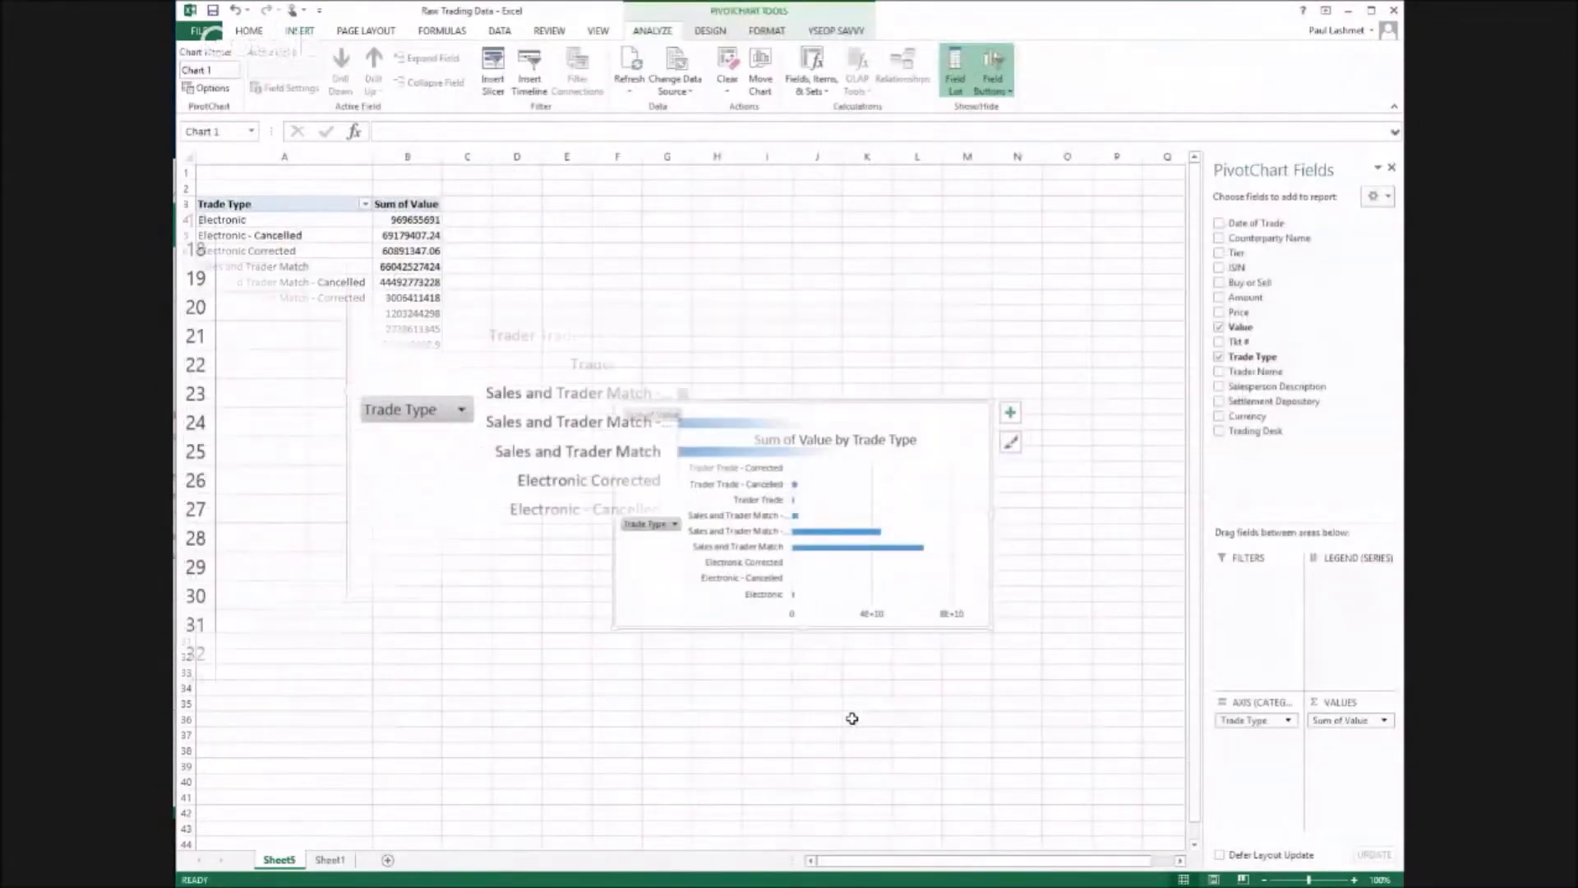
click(1219, 328)
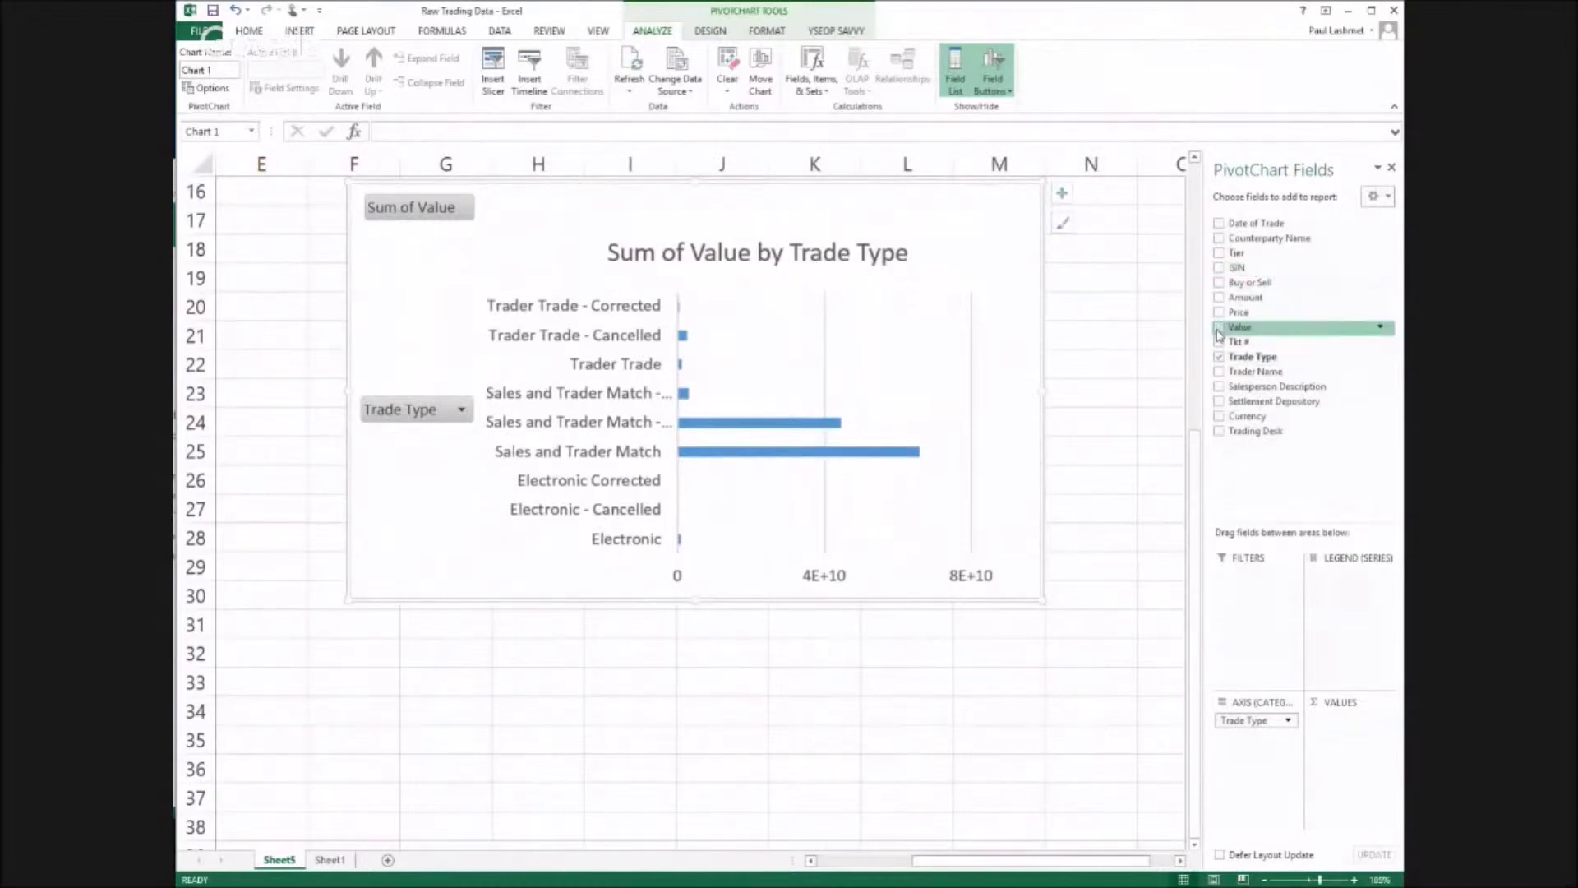
click(1219, 342)
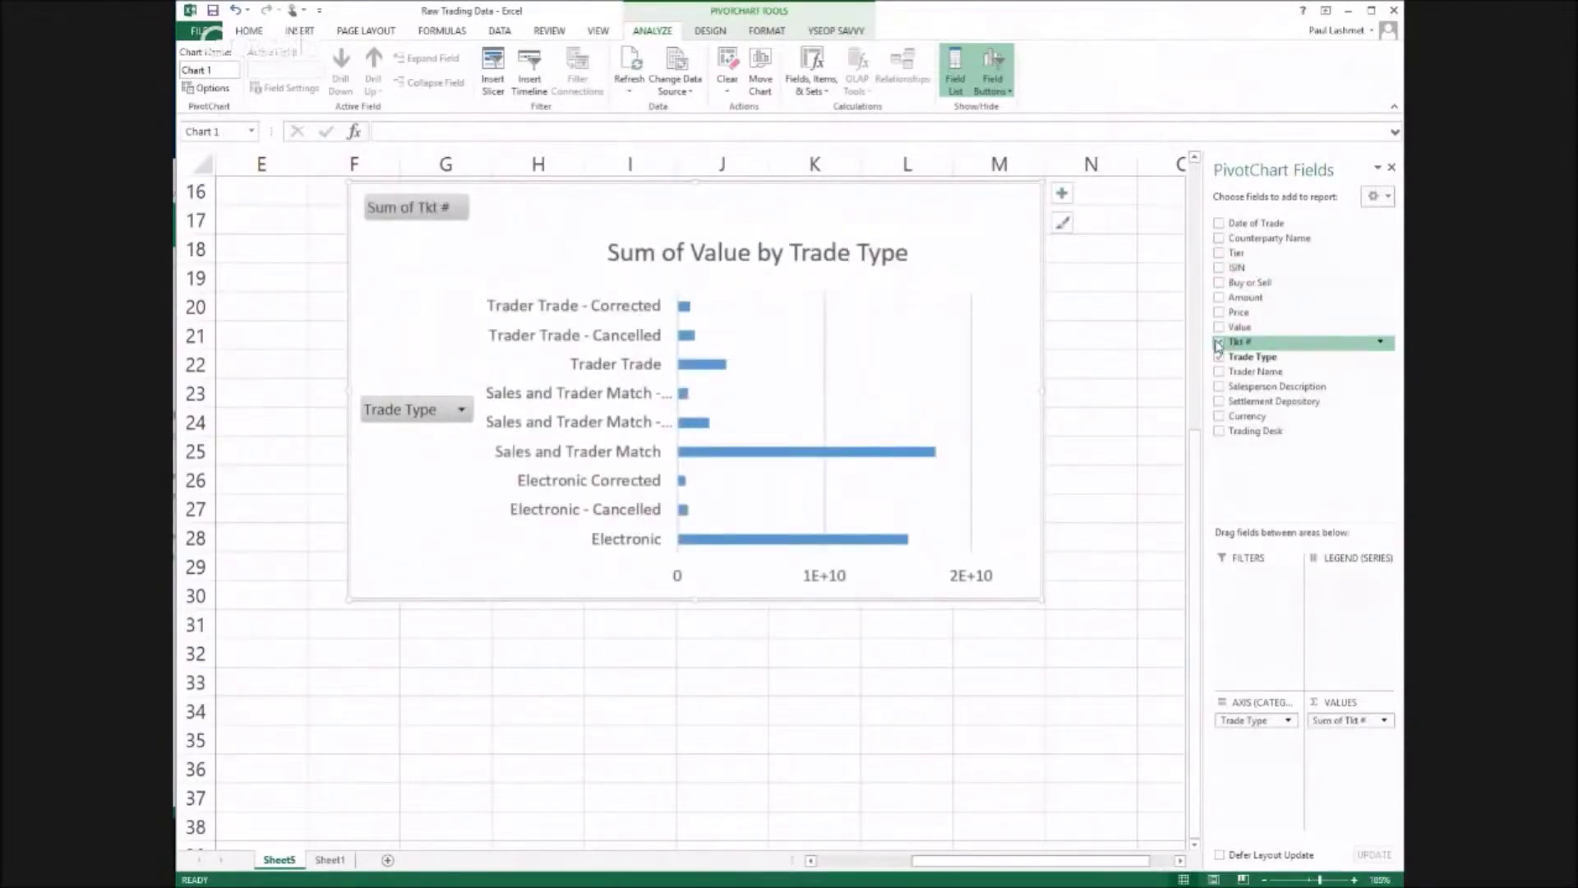
click(1219, 431)
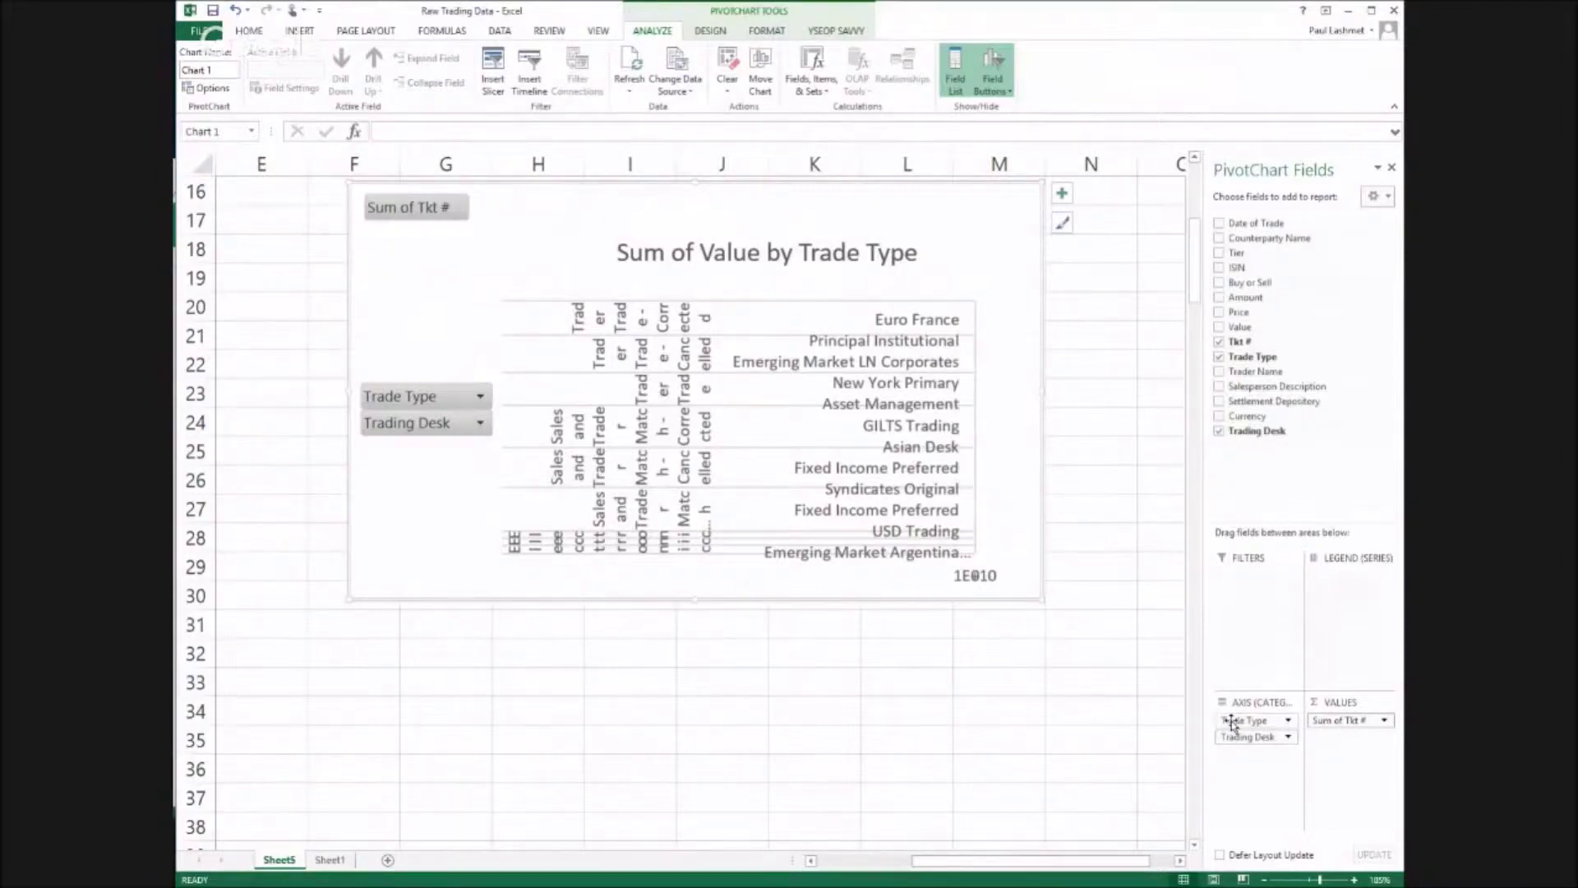
drag(1233, 723, 1235, 623)
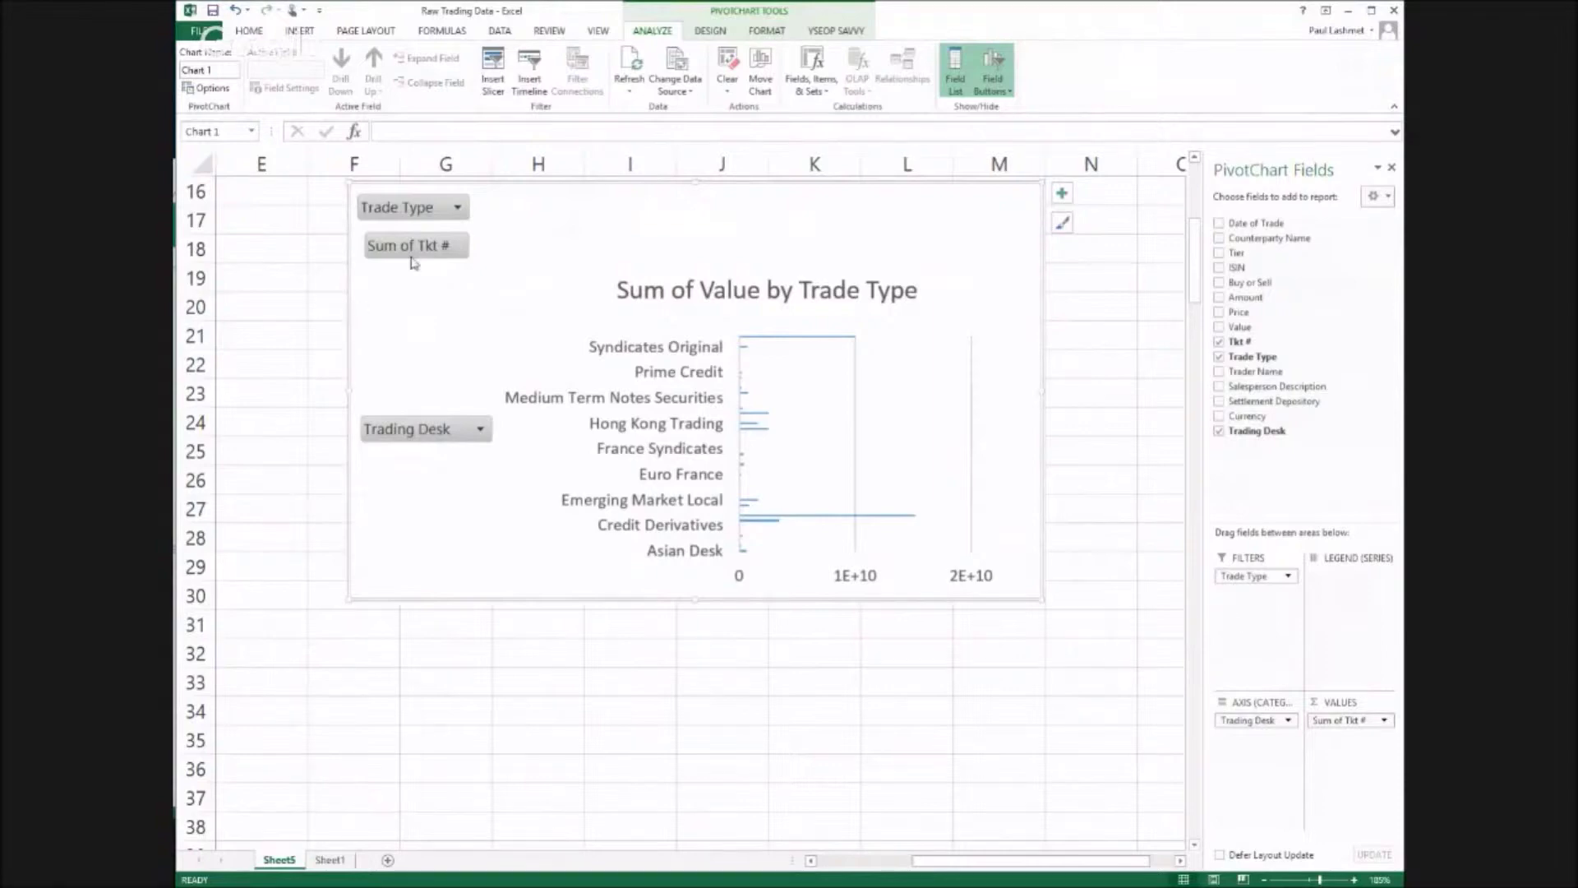
Filter the chart to 'cancelled' trade types and switch Tkt # from Sum to Count.
click(457, 210)
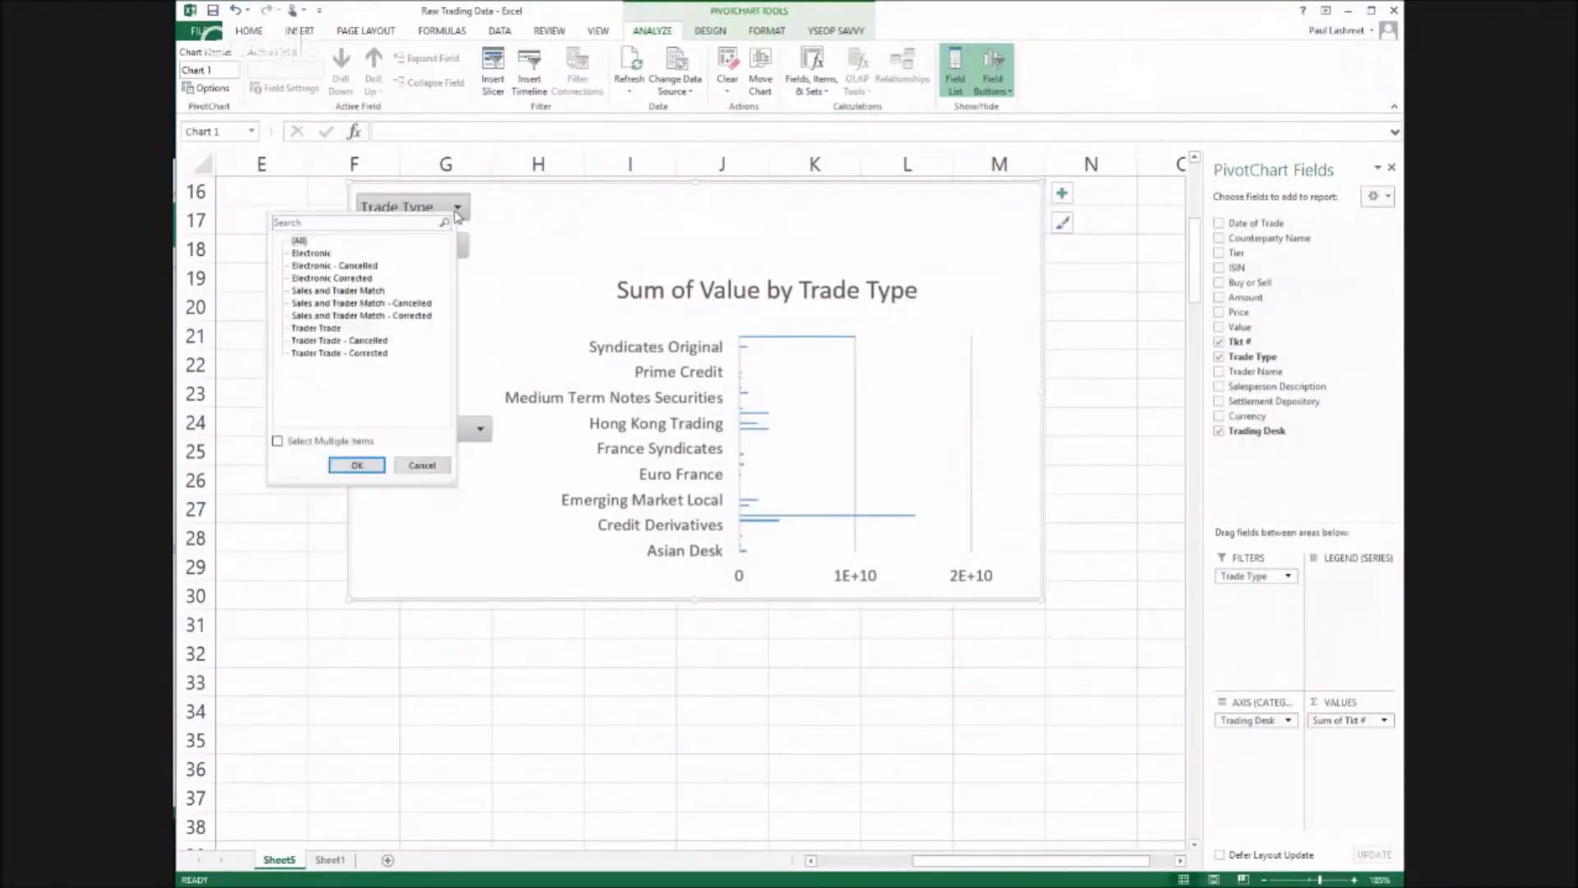
text(canc)
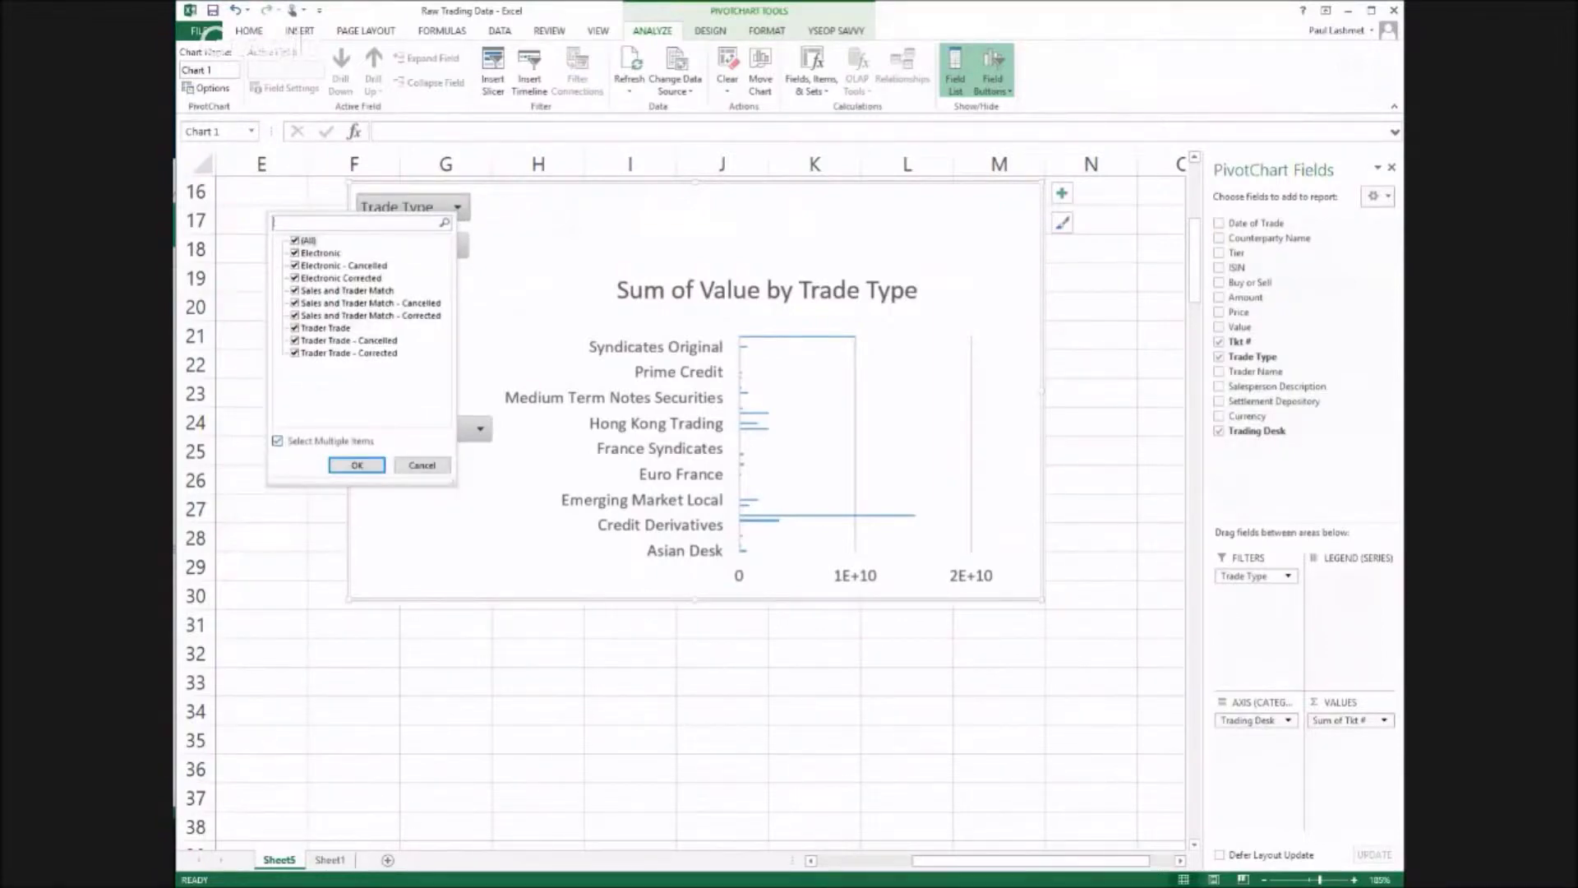
text(elled)
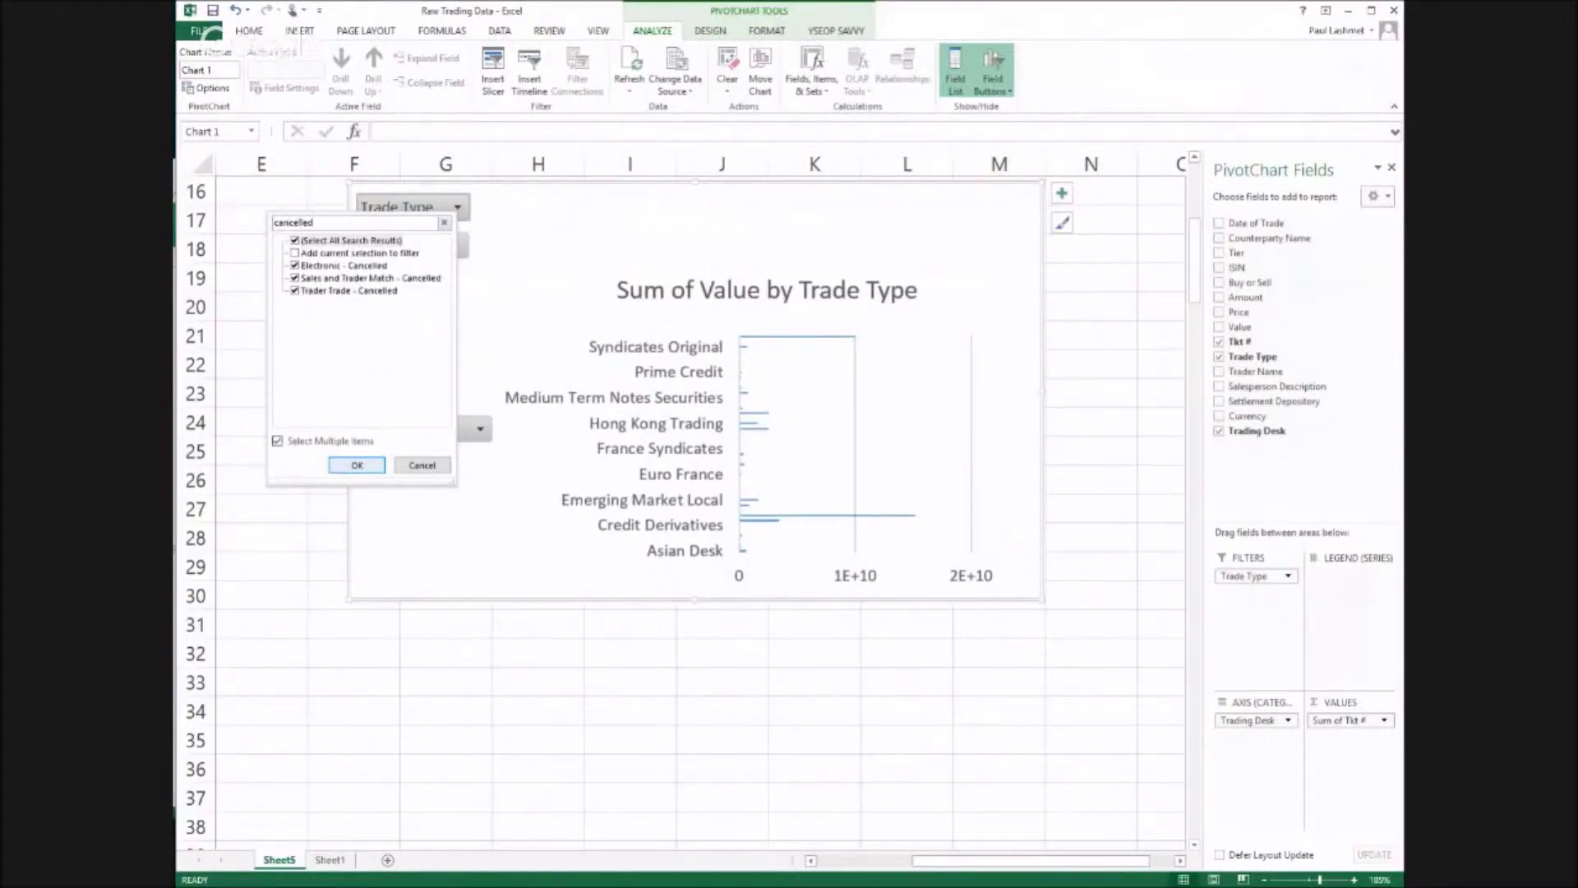
click(350, 464)
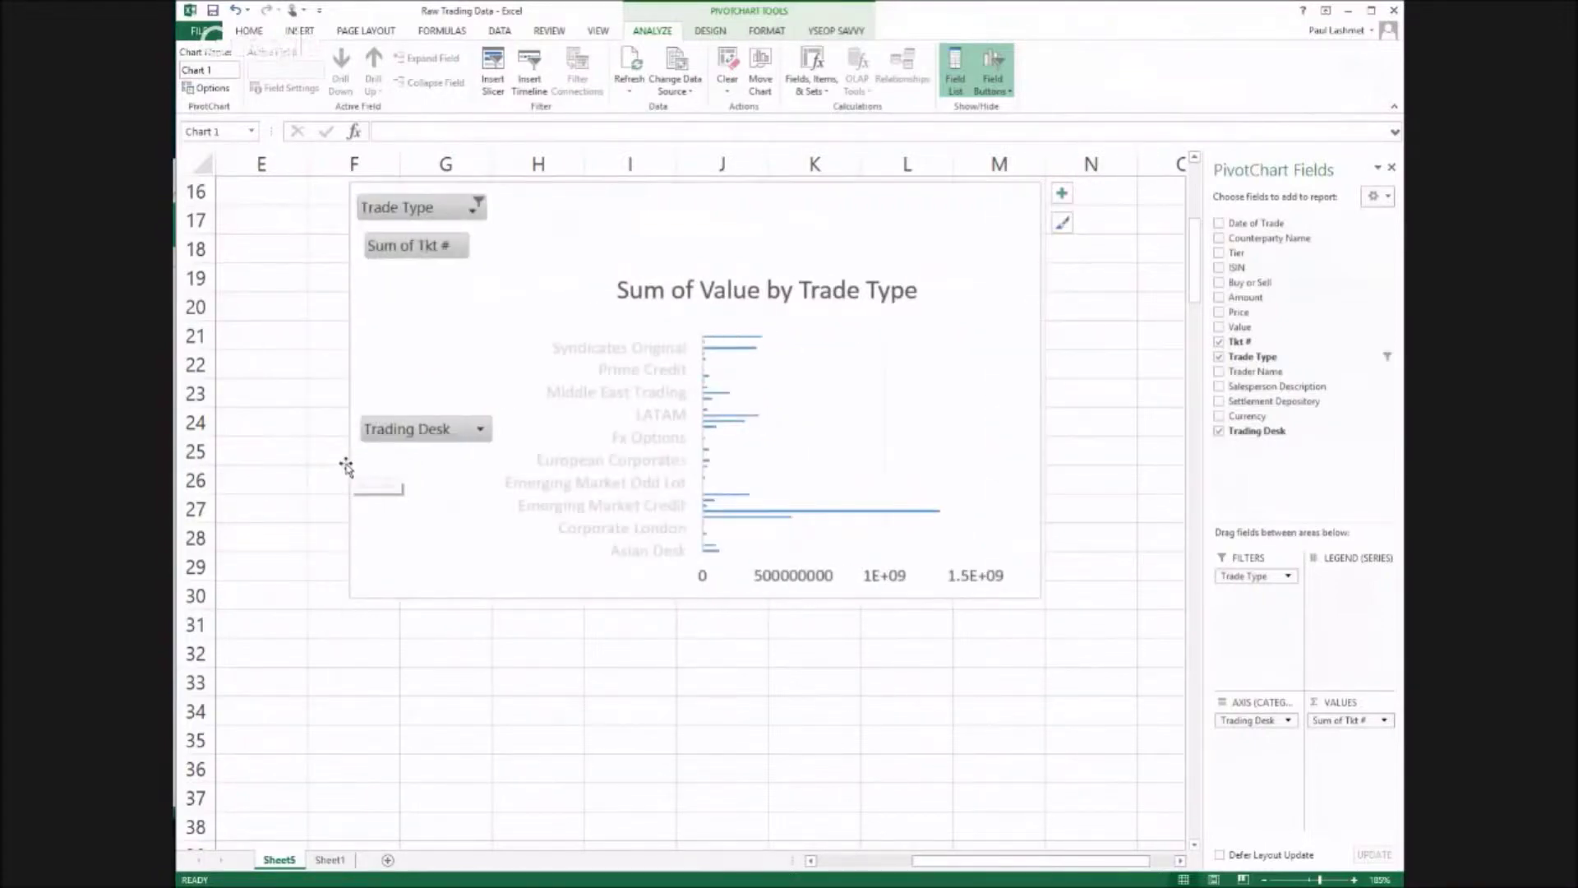
right_click(441, 255)
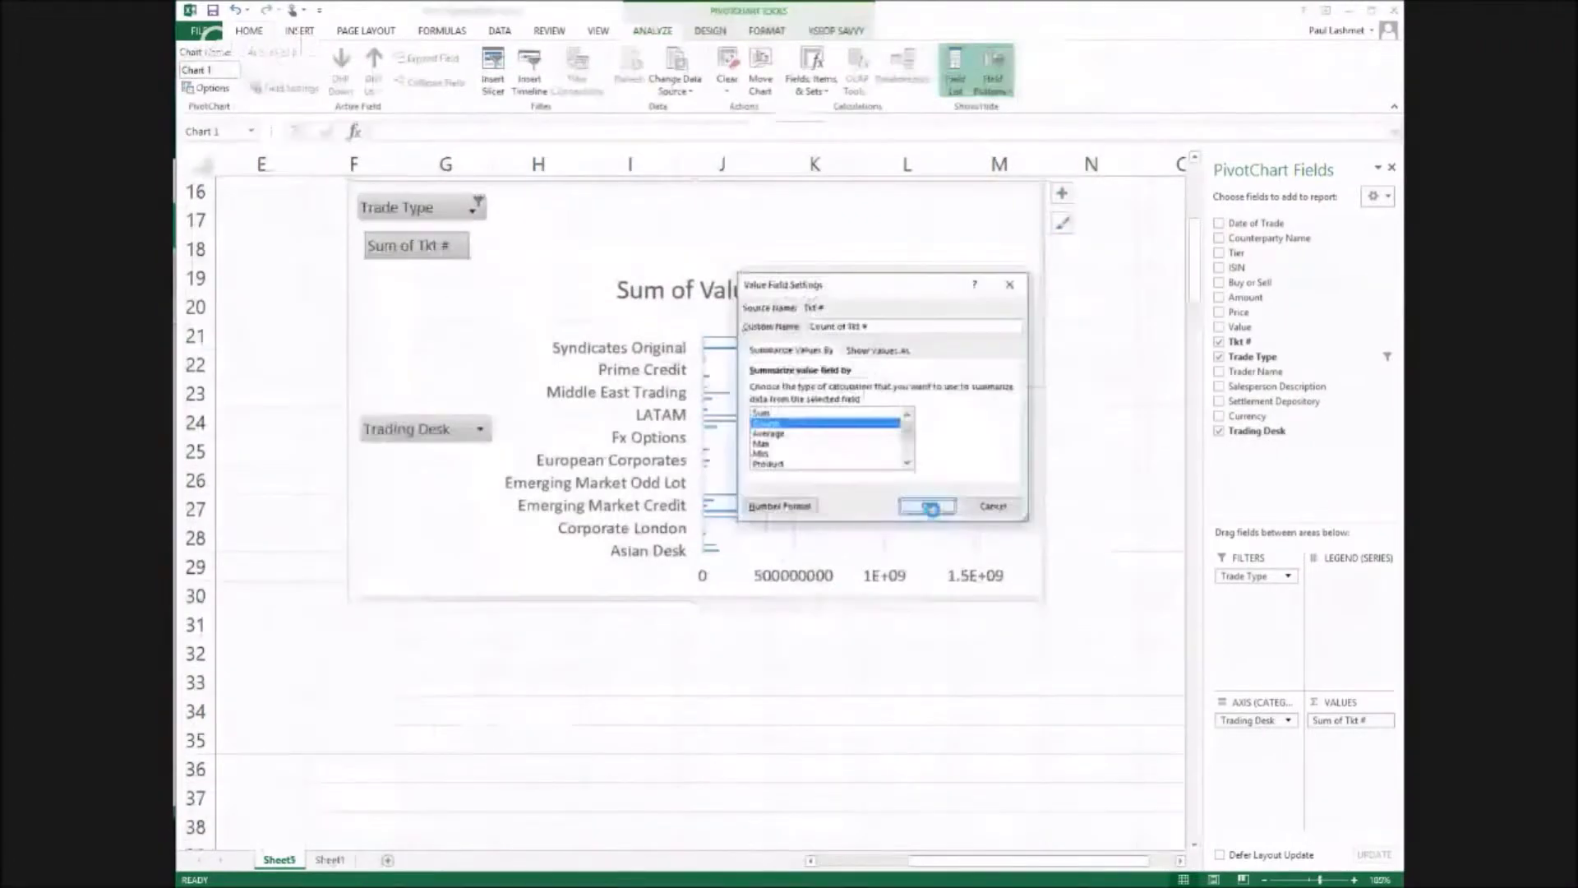
click(931, 508)
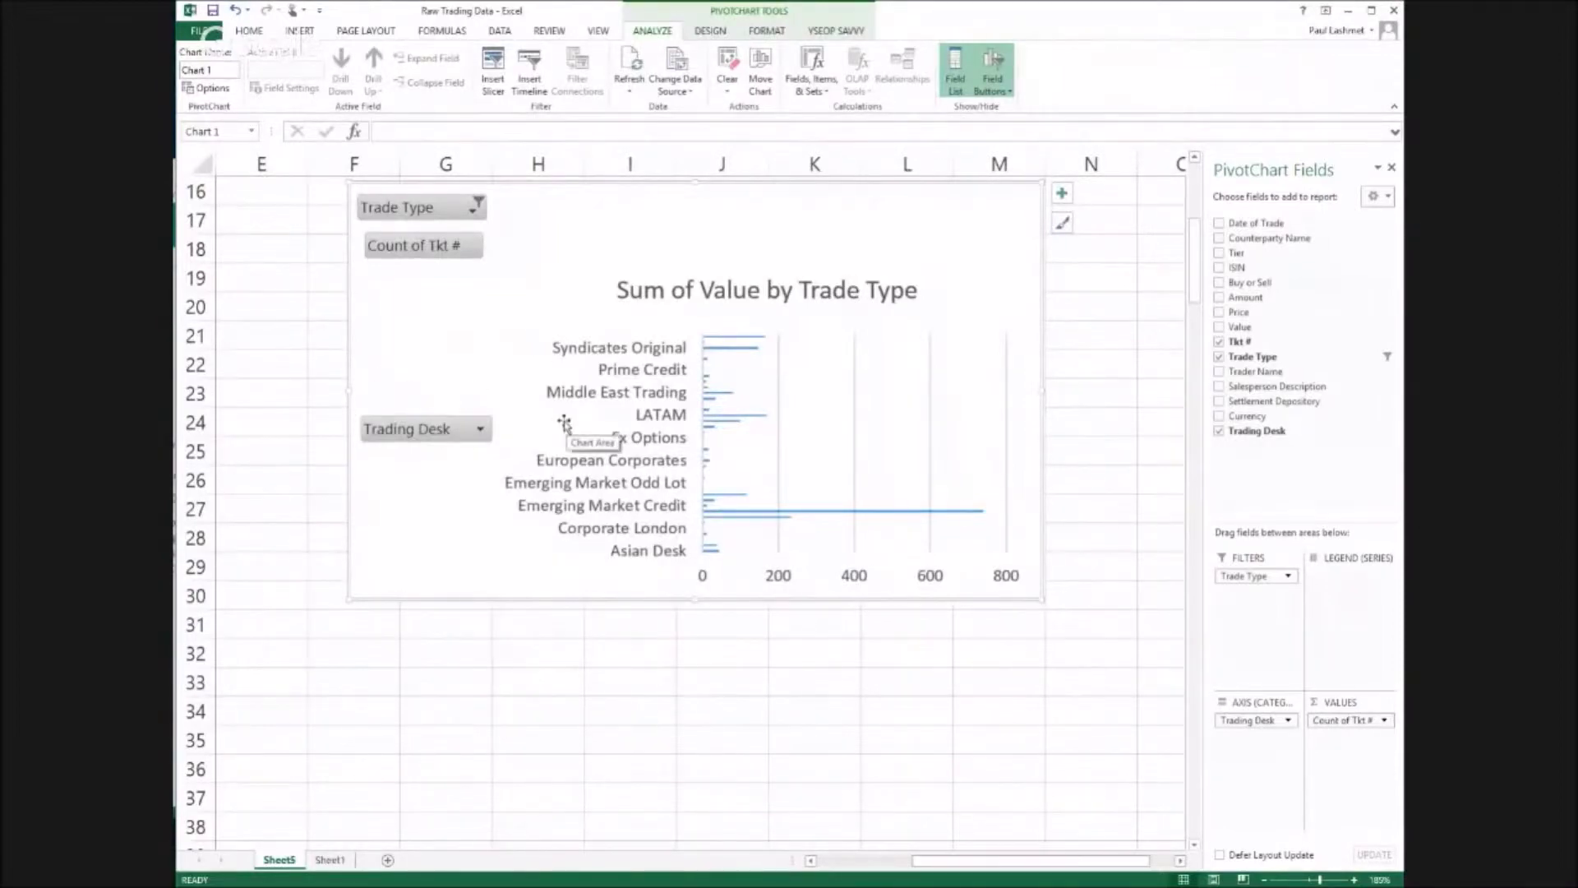
Generate a Yseop Savvy caption for the chart and enlarge its text box to show everything.
click(834, 33)
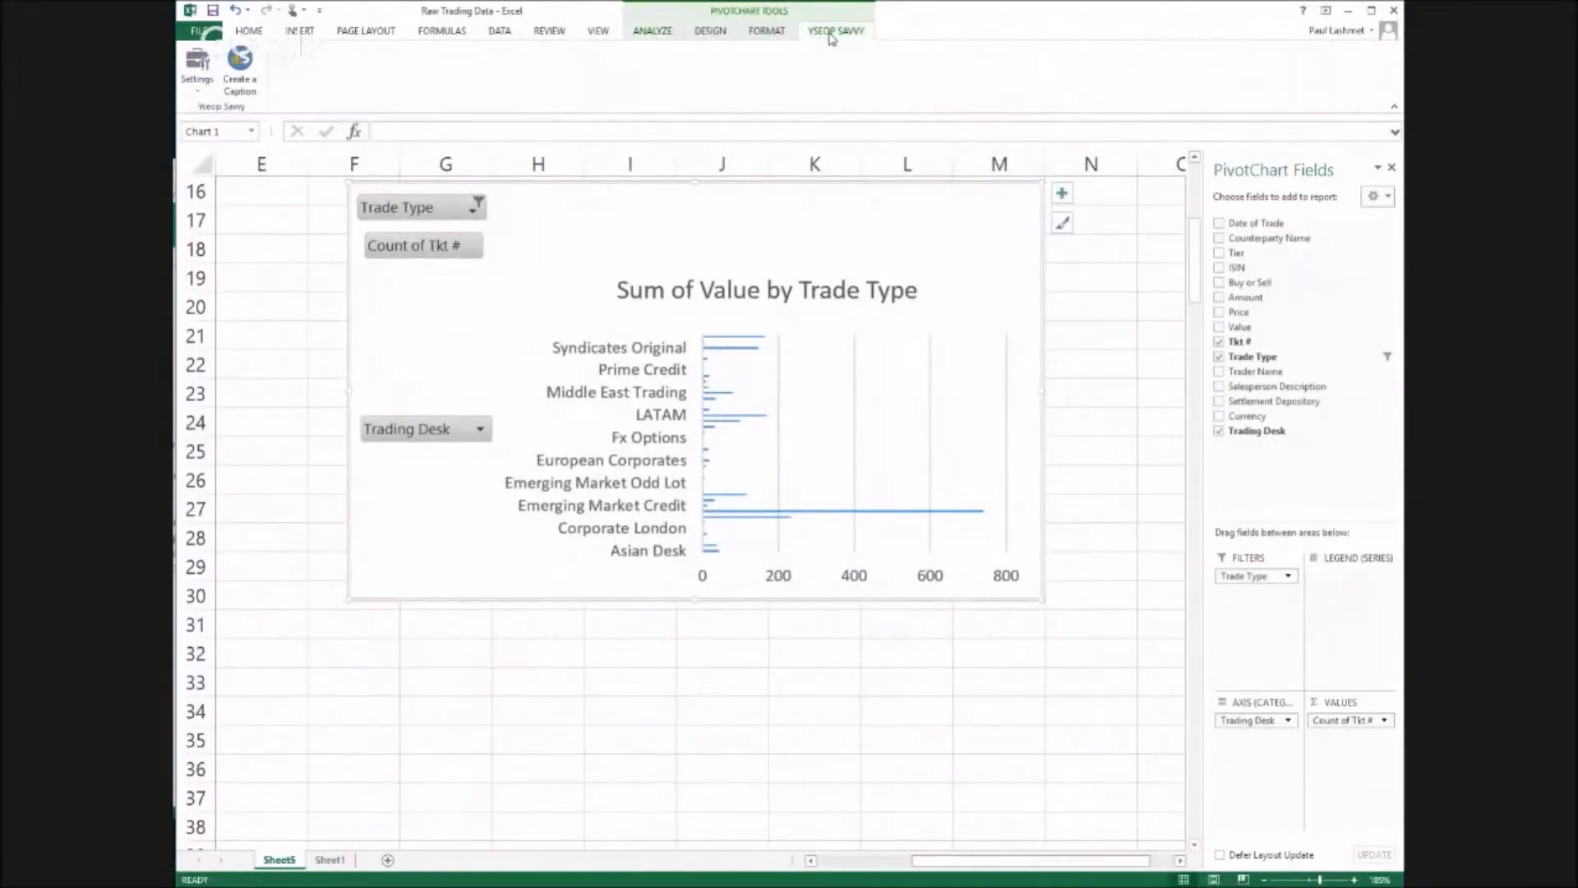
click(240, 73)
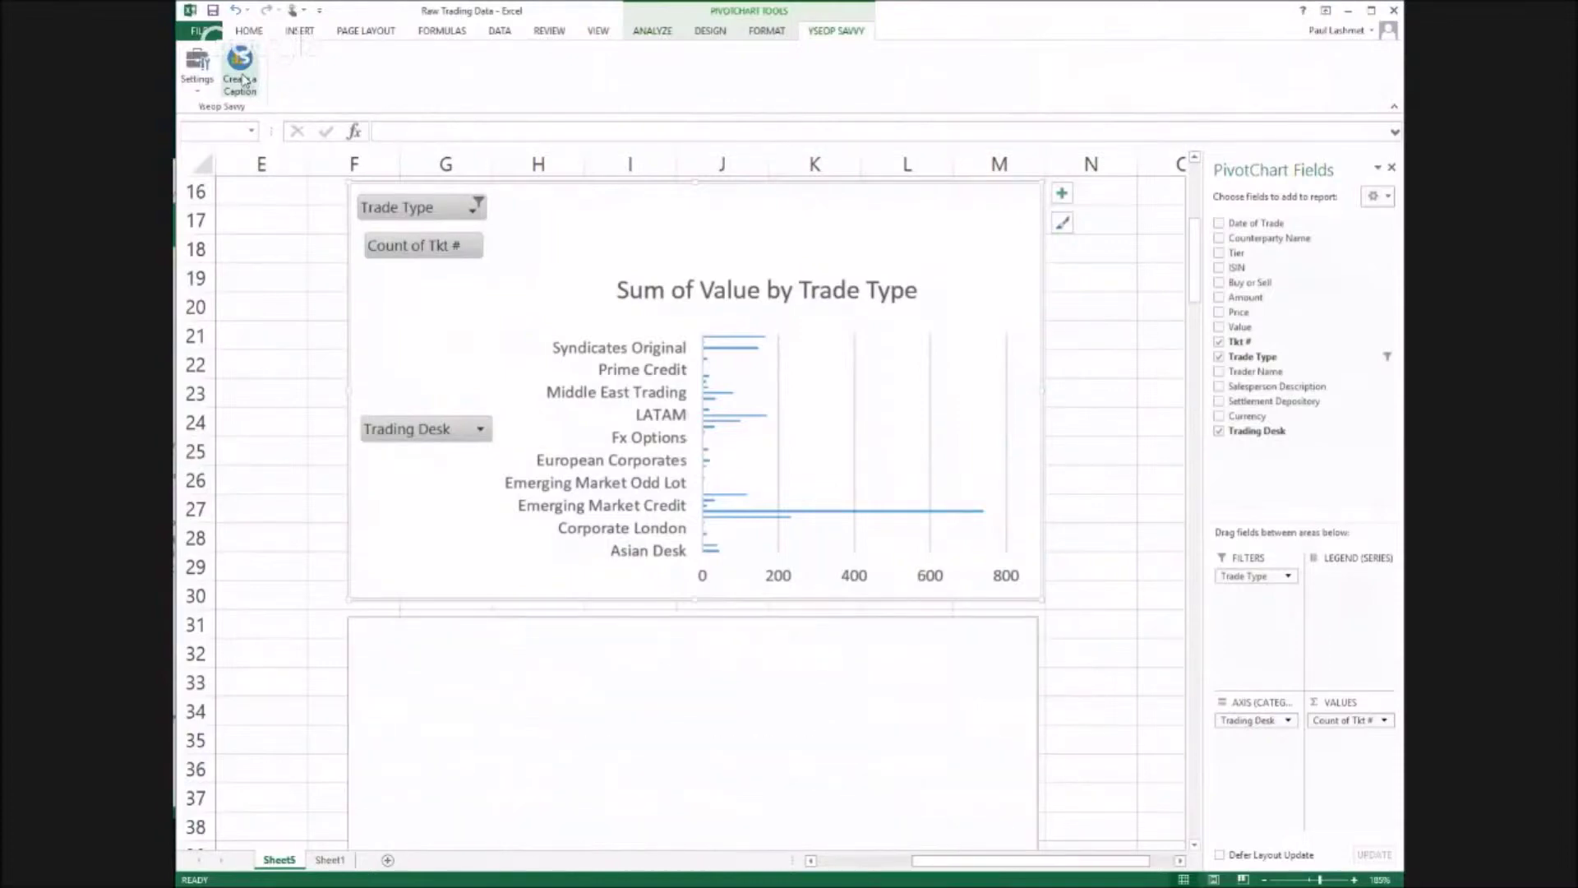
scroll(406, 370, down, 5)
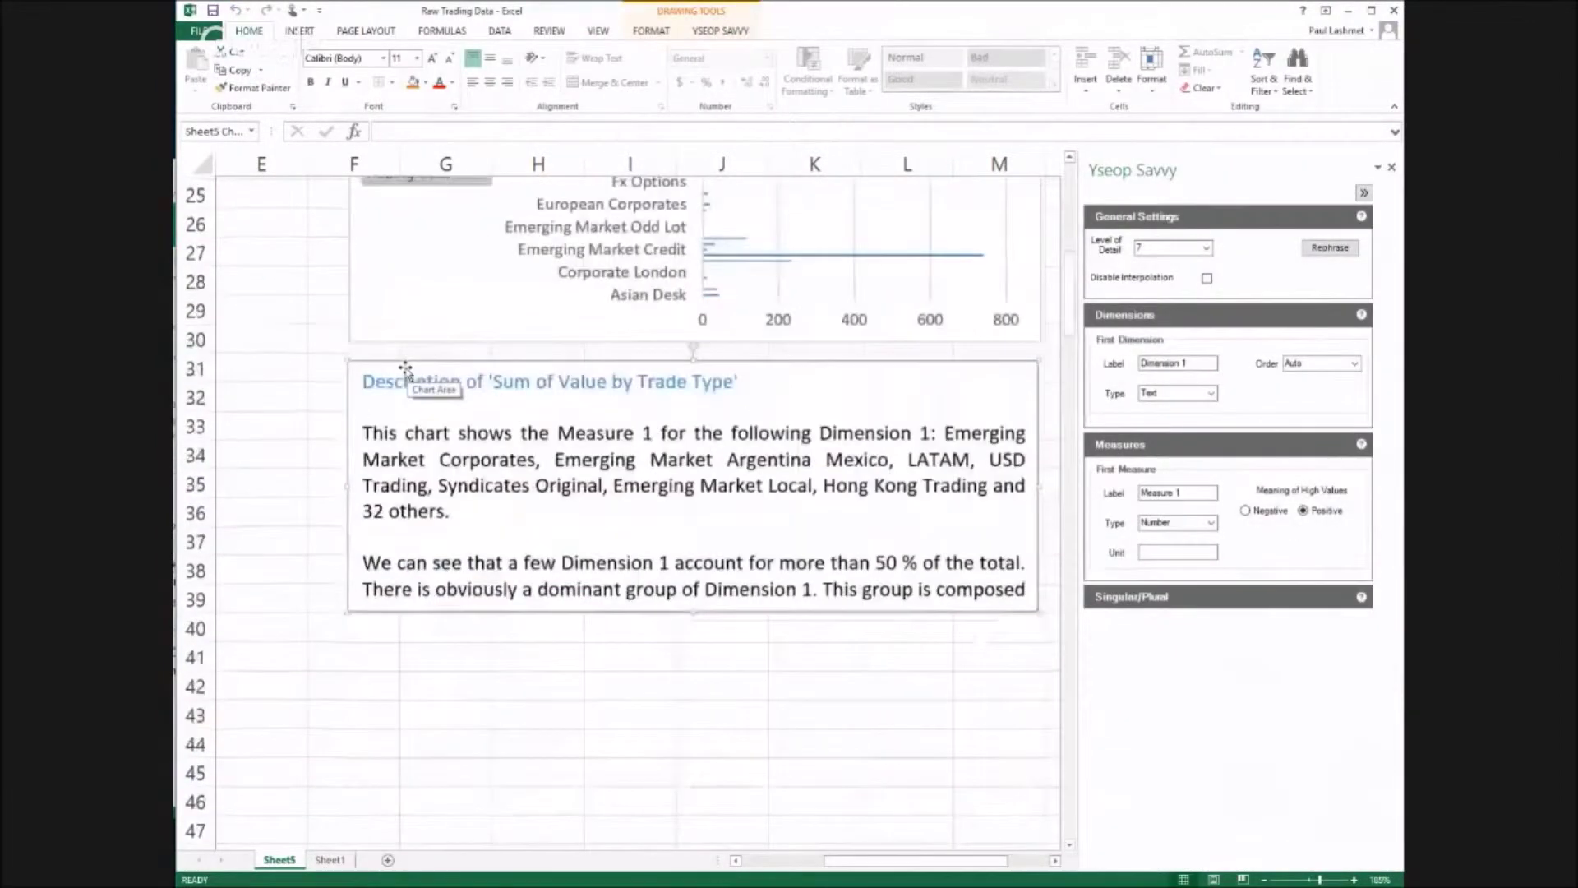
drag(690, 436, 677, 752)
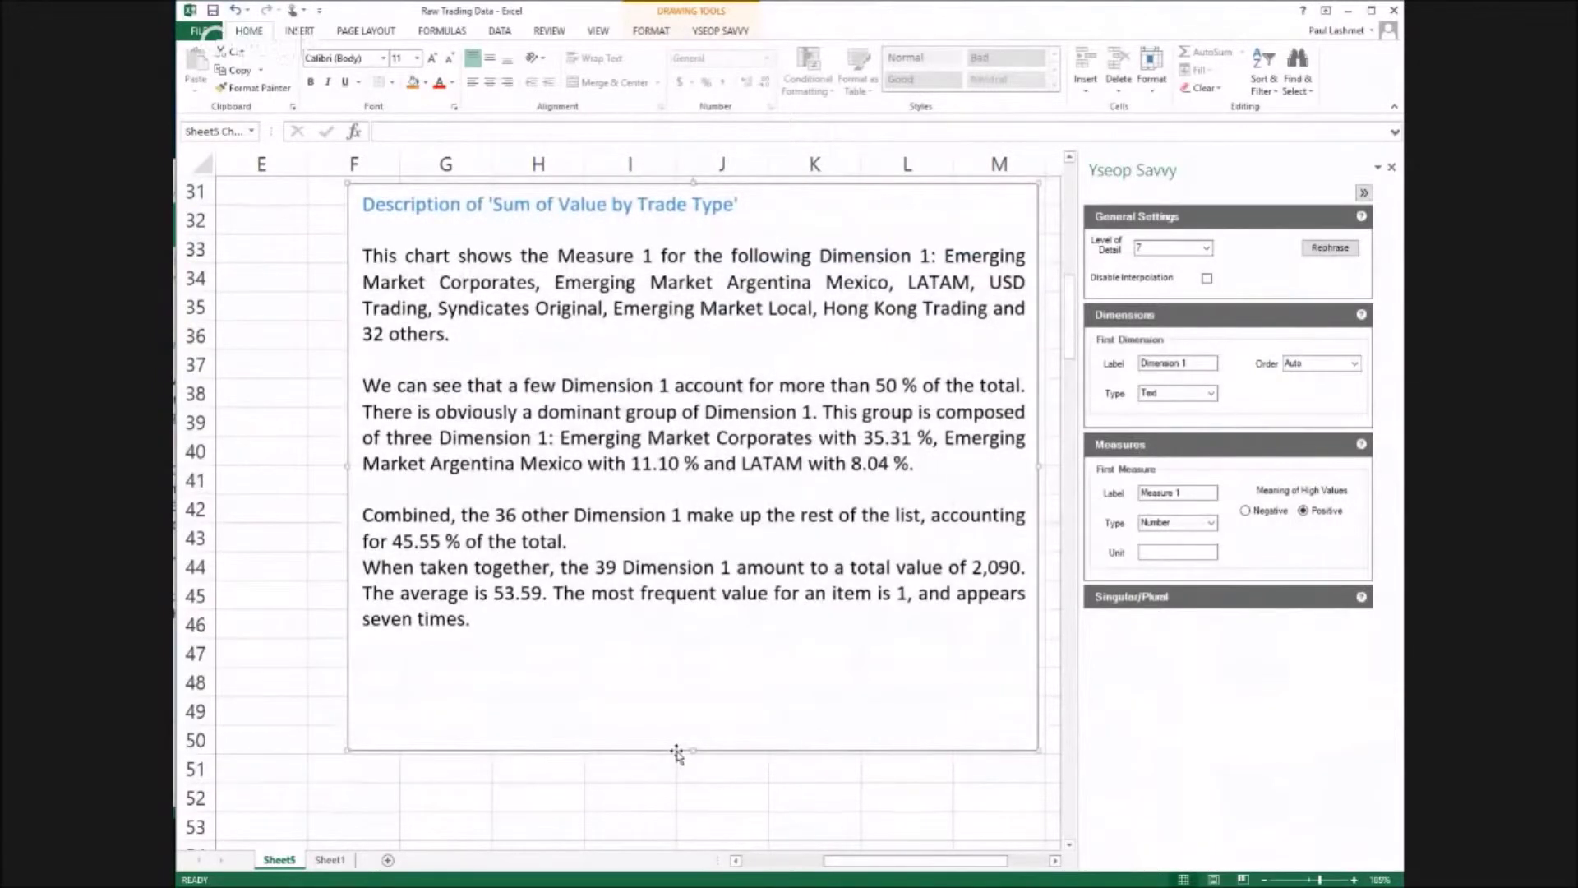
Try several Level of Detail settings, settling on level 5, and select the Measure 1 label.
click(1202, 249)
click(1197, 263)
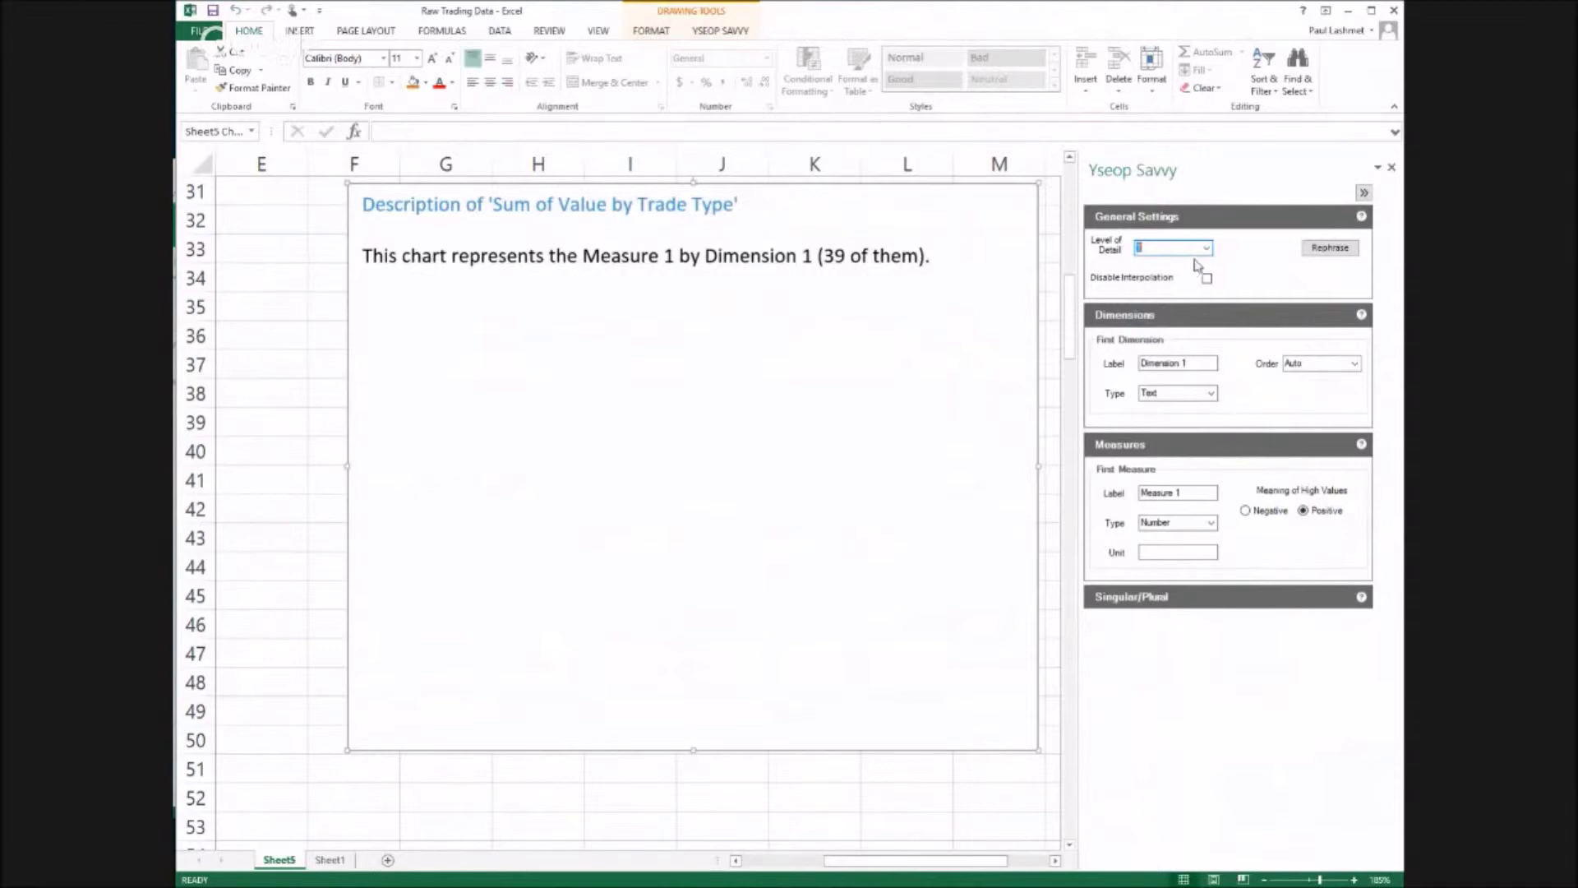
click(1205, 248)
click(1199, 284)
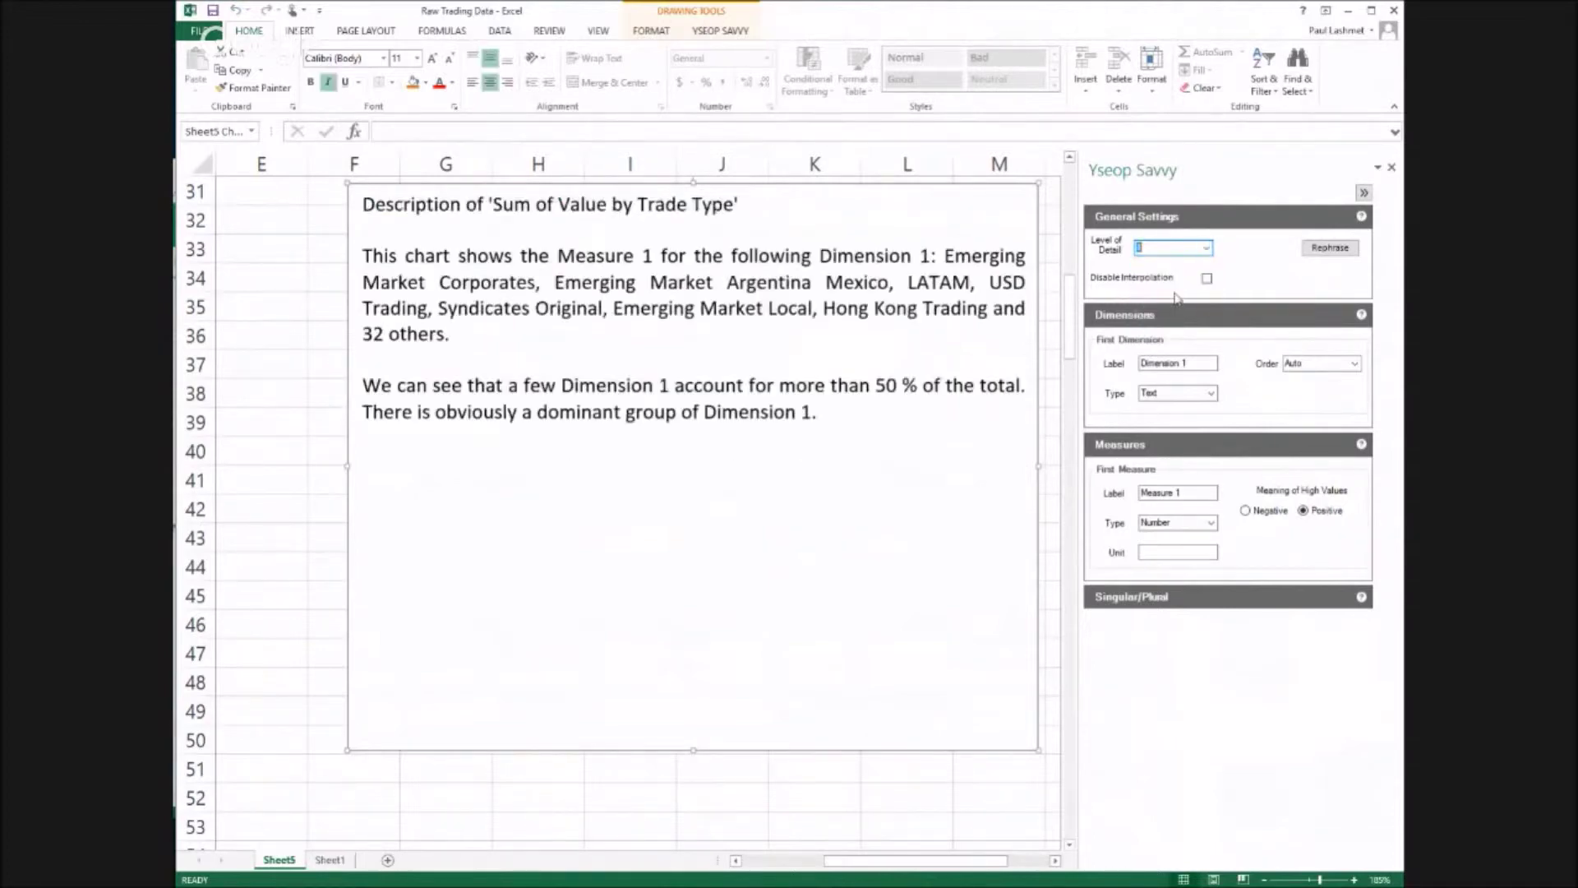
click(1202, 249)
click(1192, 310)
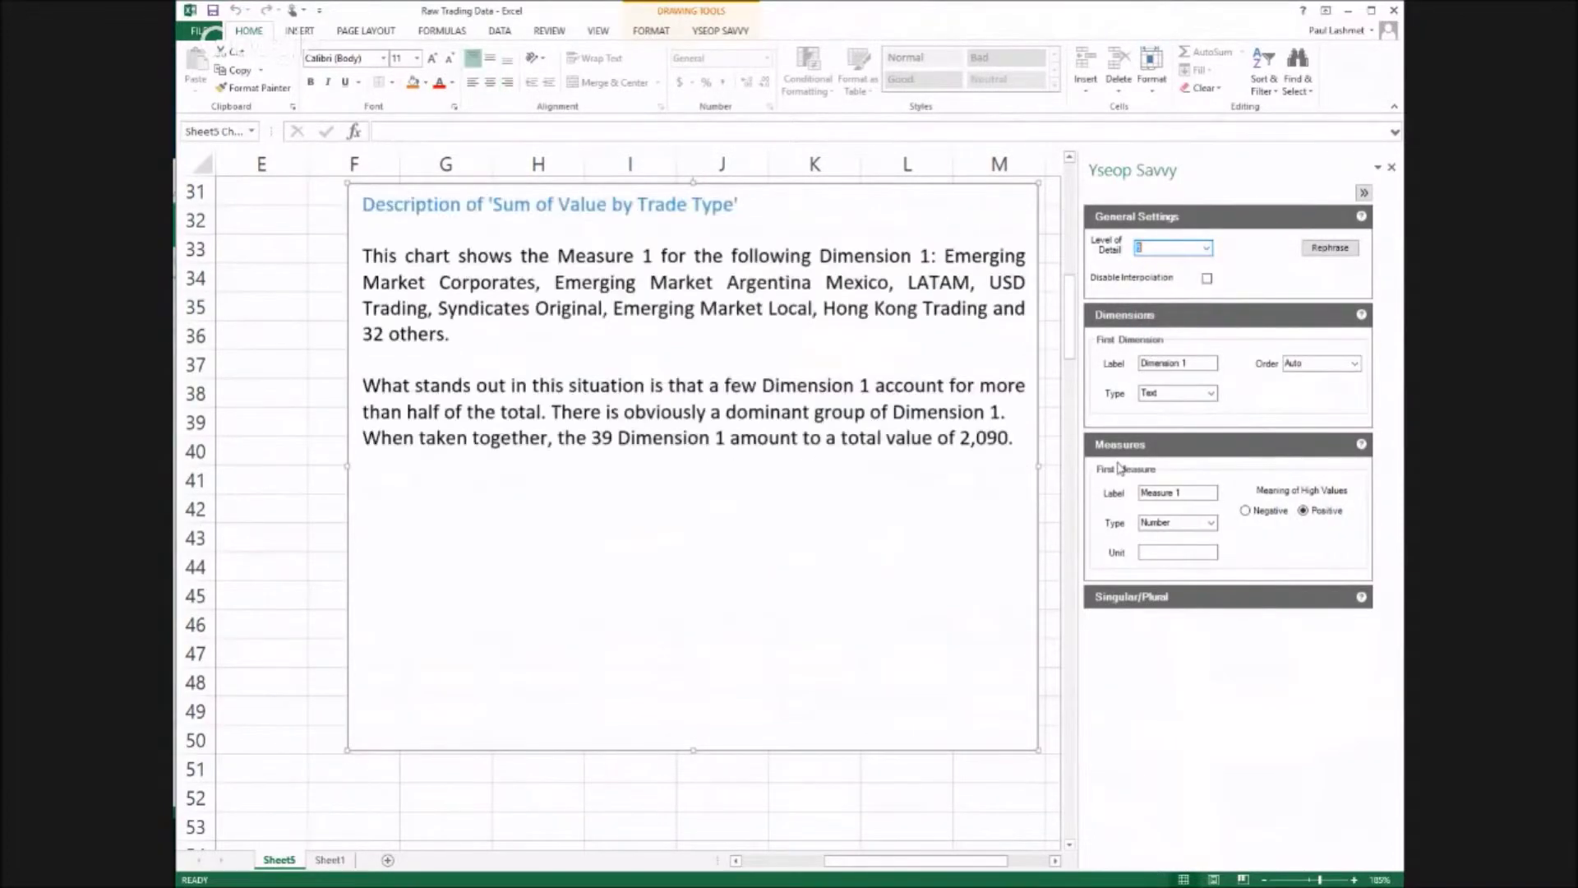
click(1118, 466)
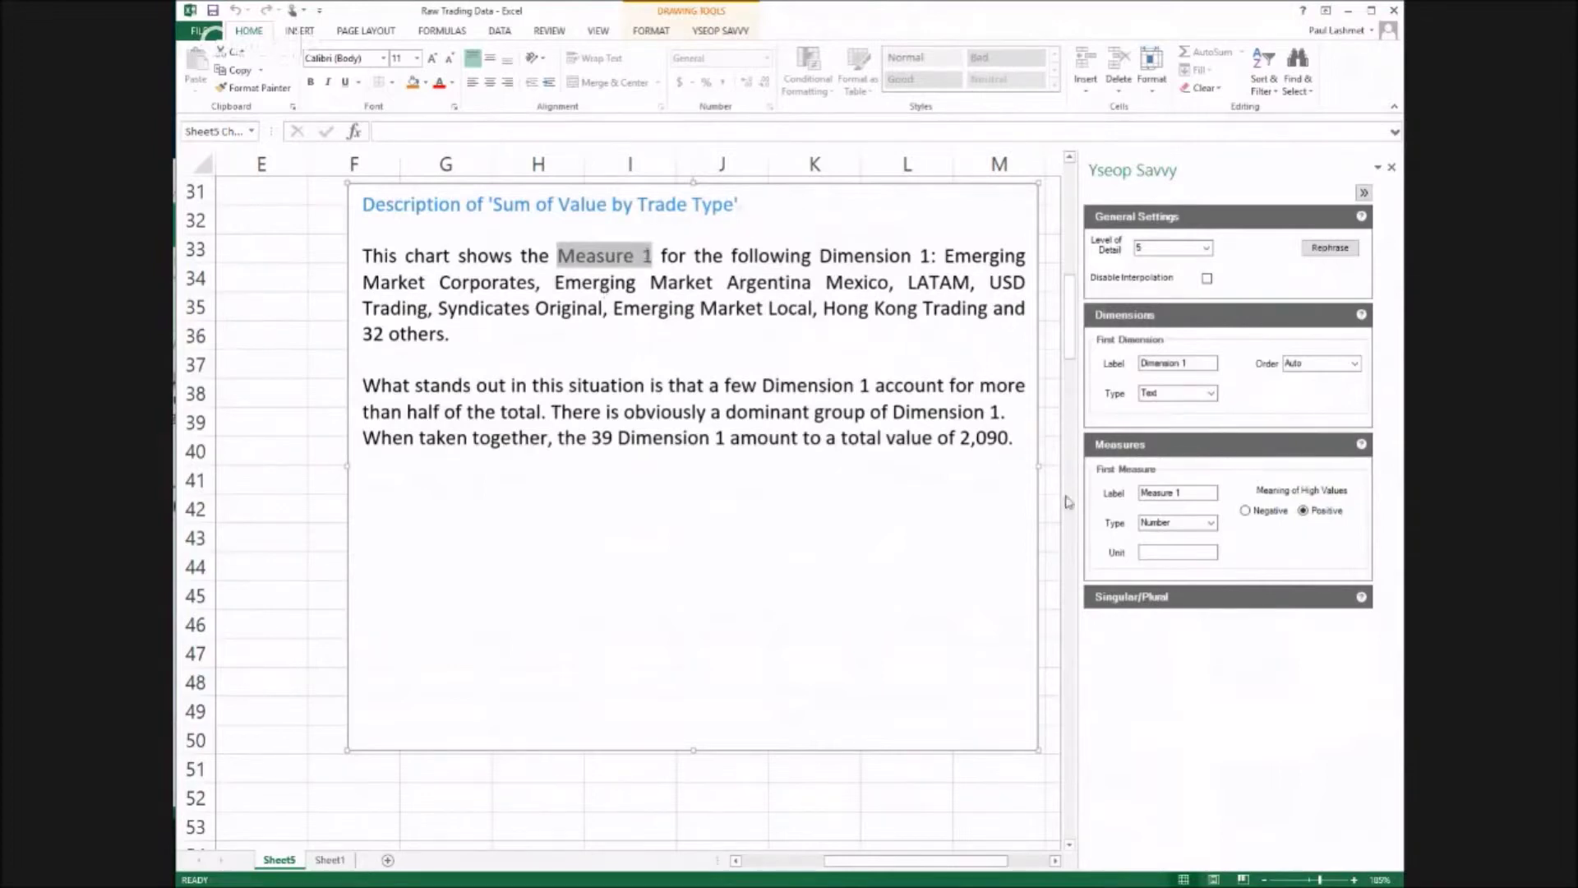
Rename the measure label to 'cancelled trades' and set its unit to 'trade'.
drag(1187, 491, 1140, 497)
text(canc)
key(BackSpace)
text(ncelled trades)
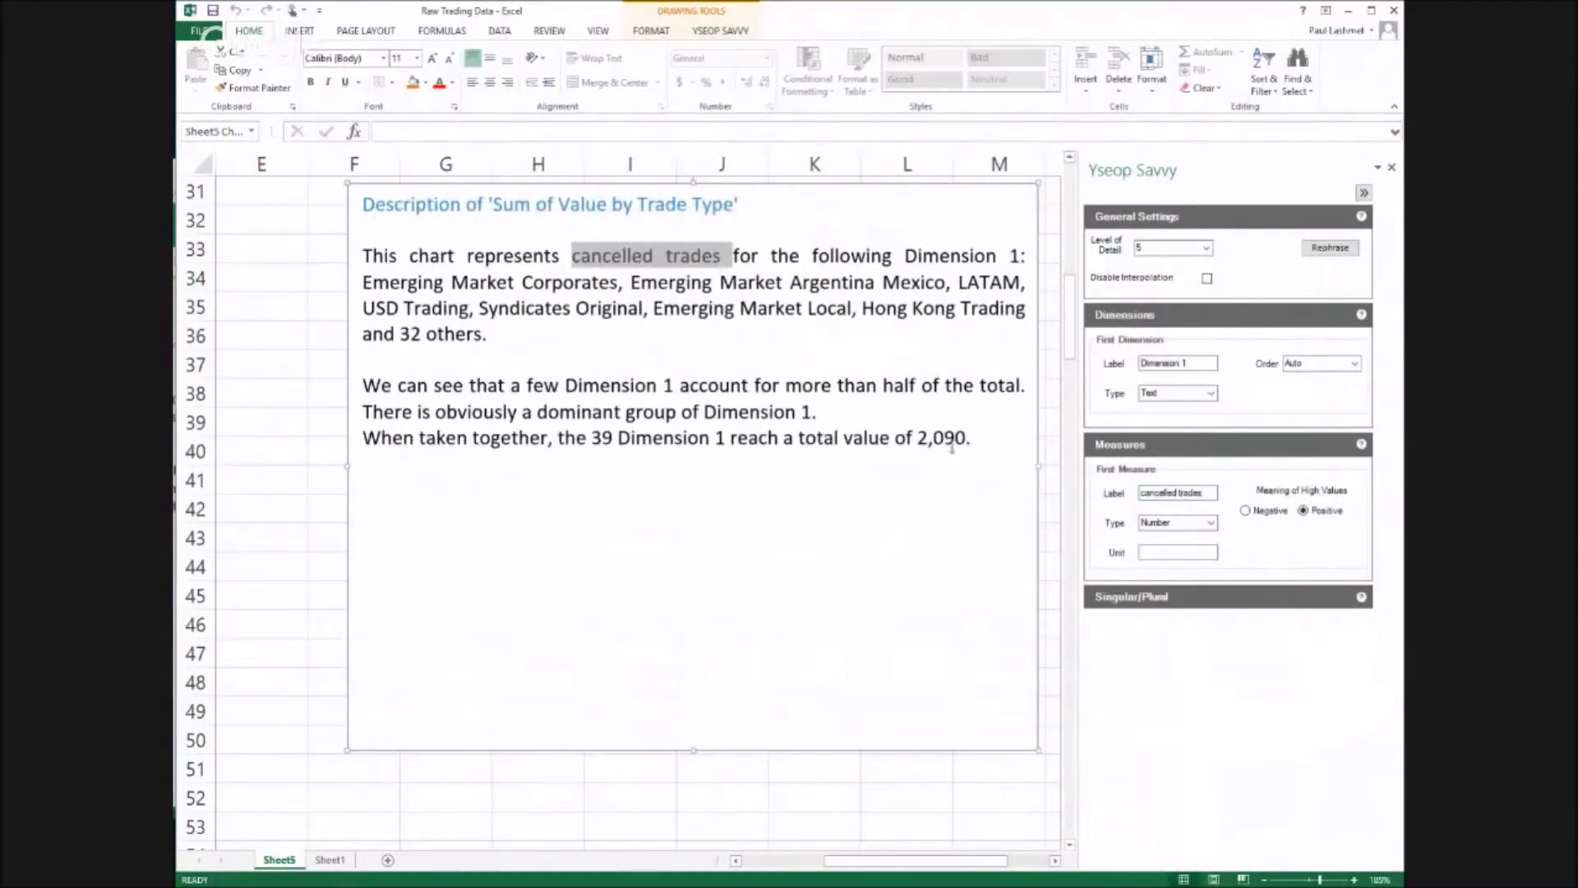
click(1203, 551)
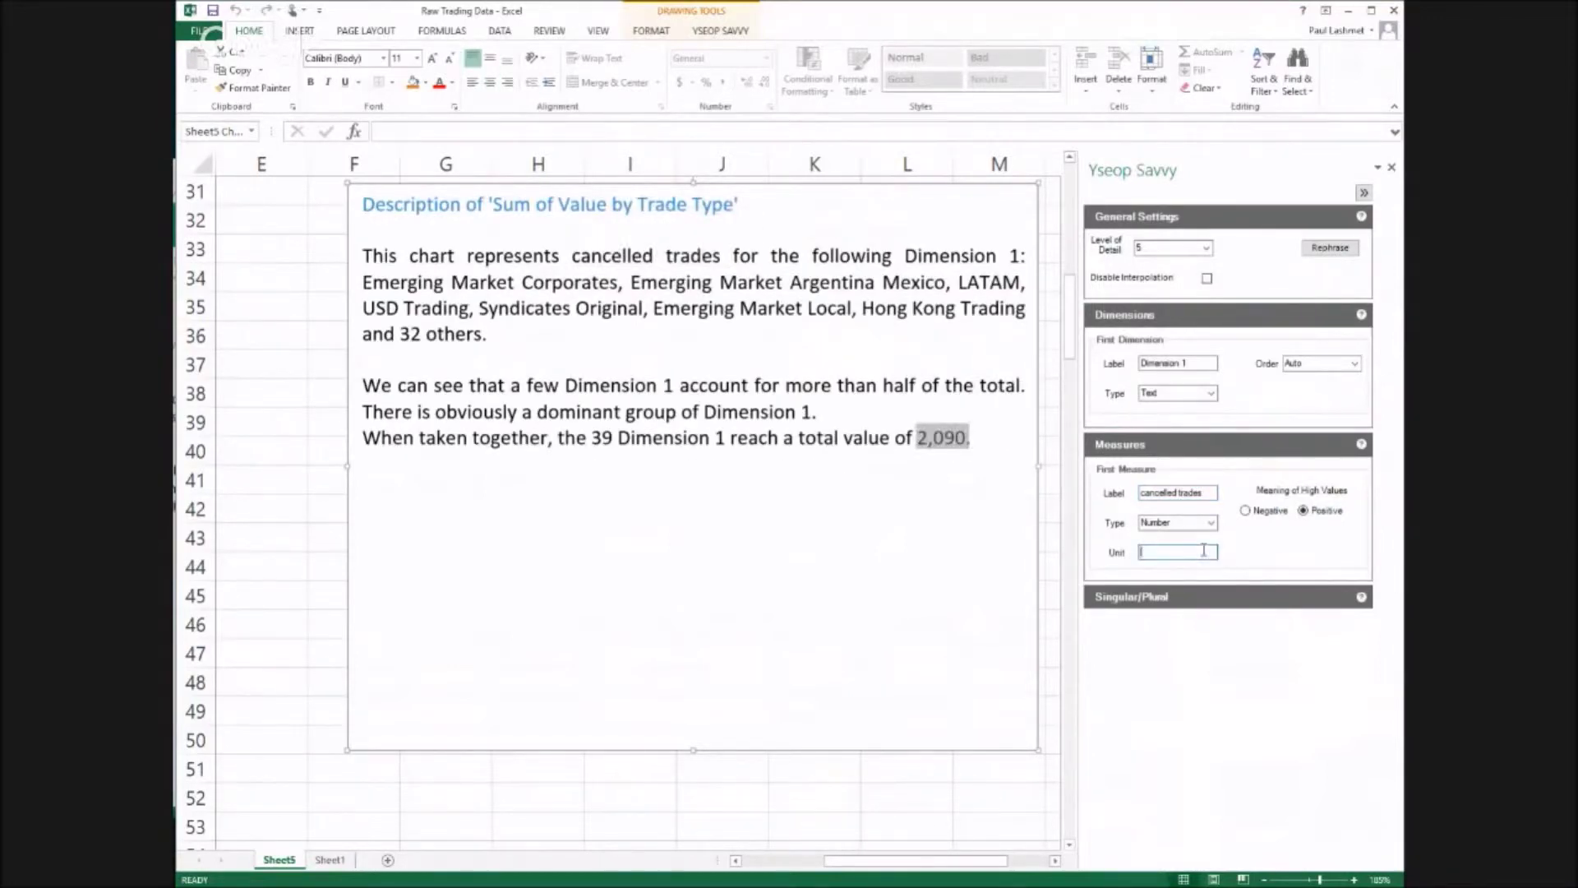
text(trade)
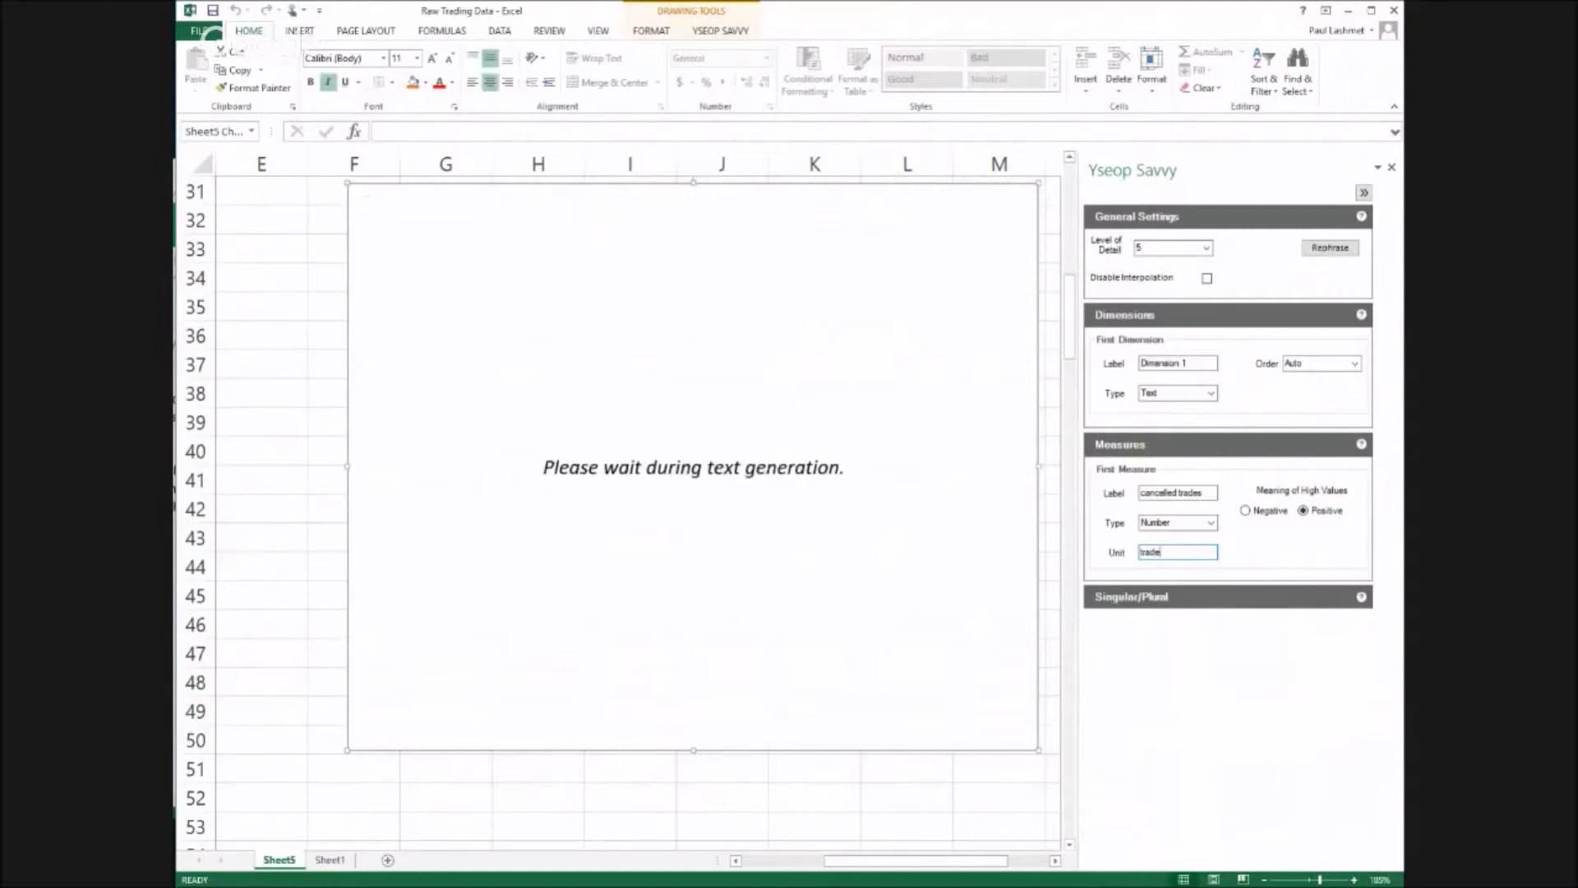
double_click(1165, 552)
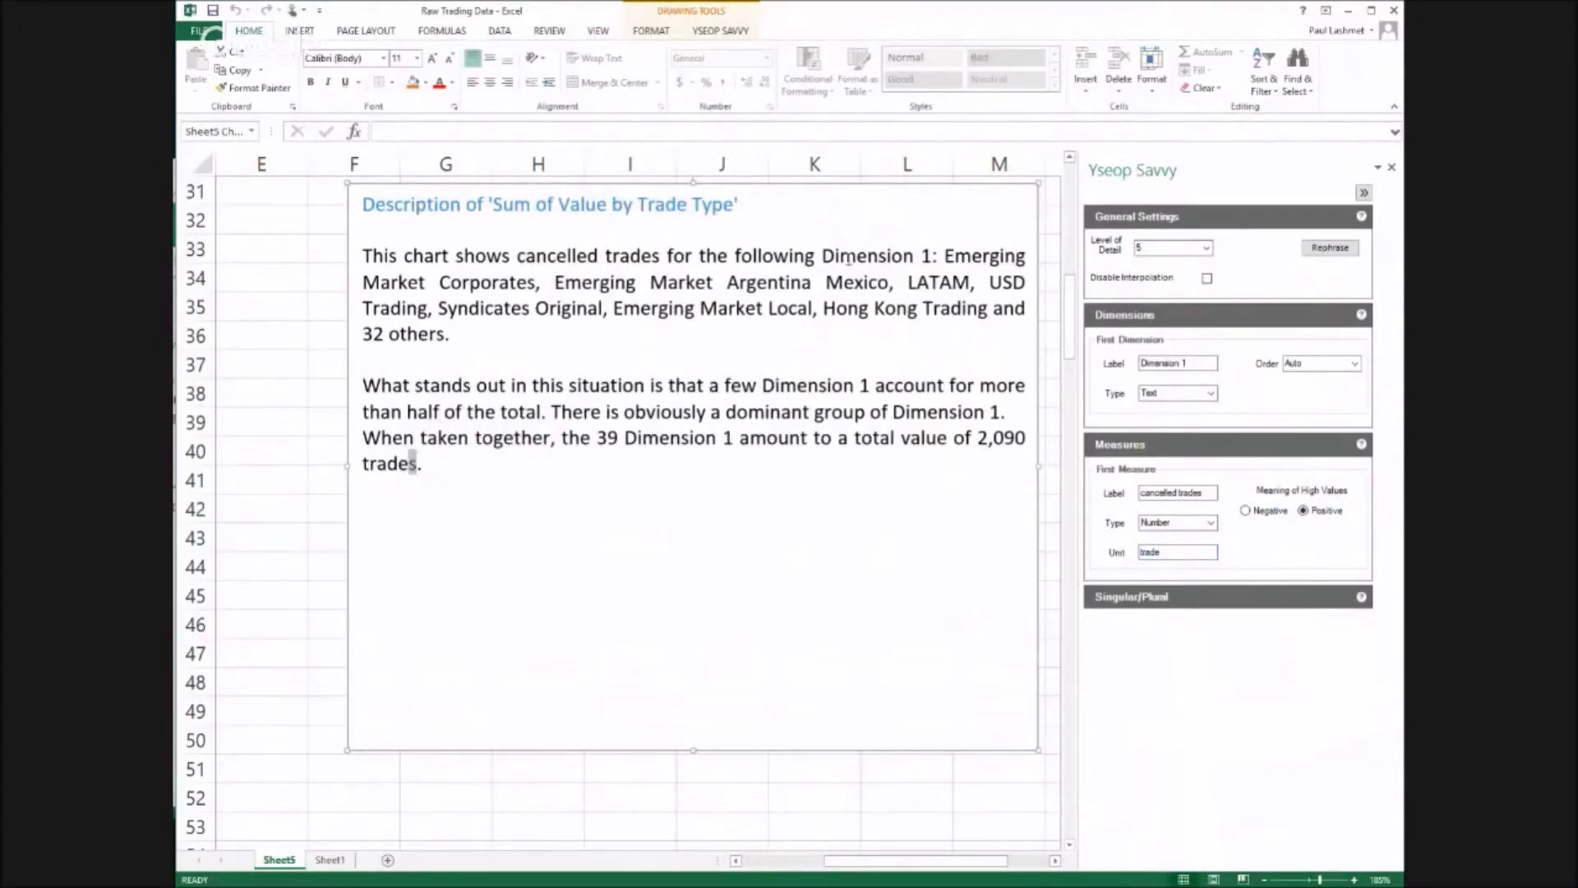
Replace the Dimension 1 label with 'trading desk'.
double_click(1143, 366)
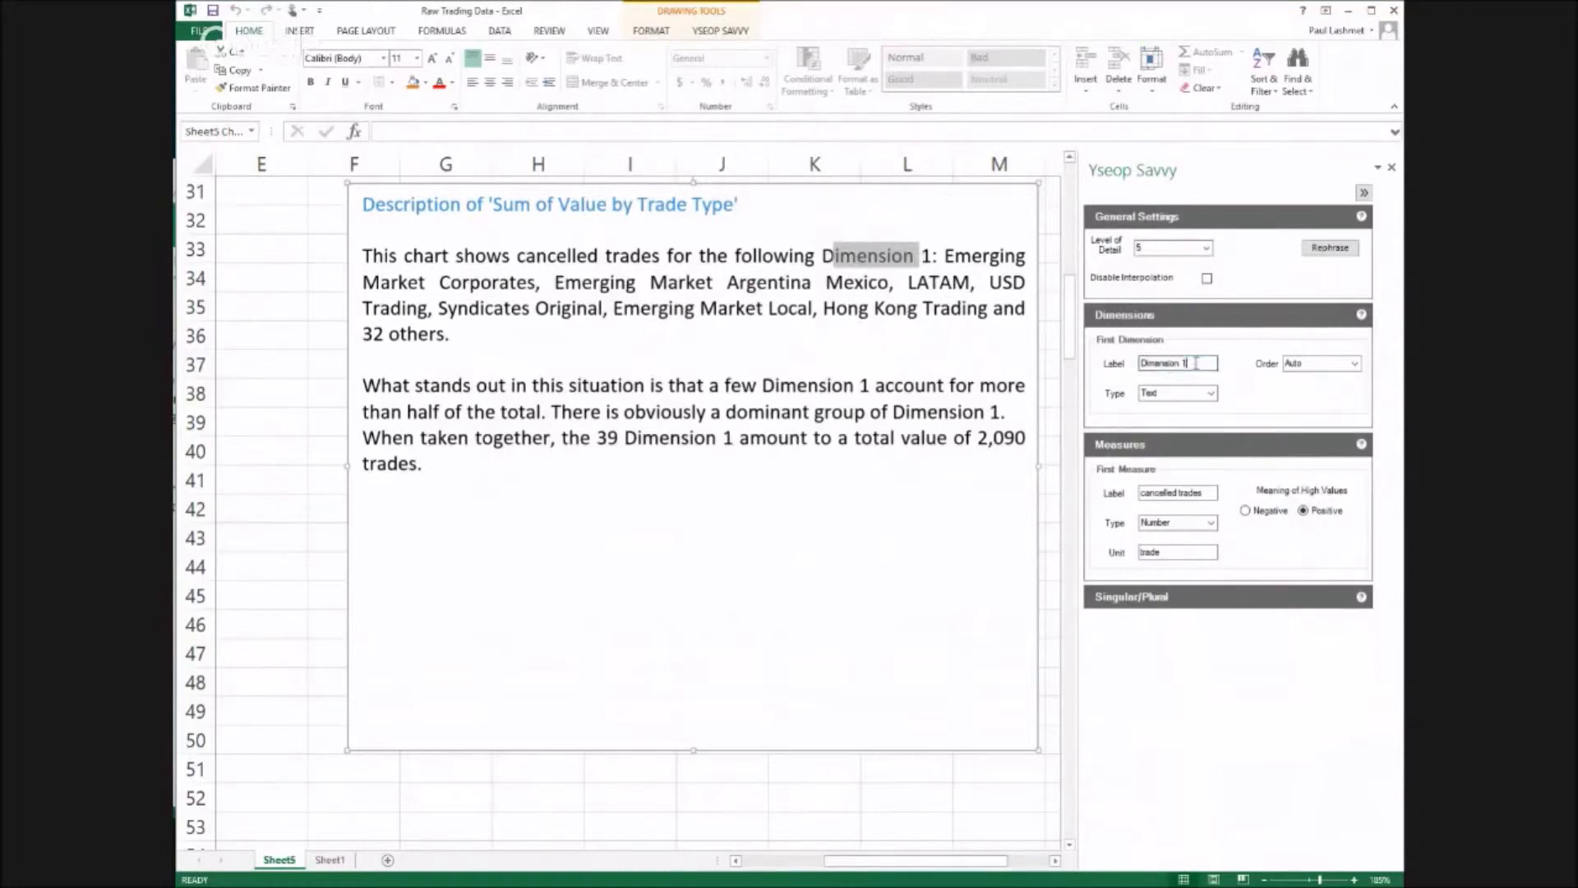
text(trading desk)
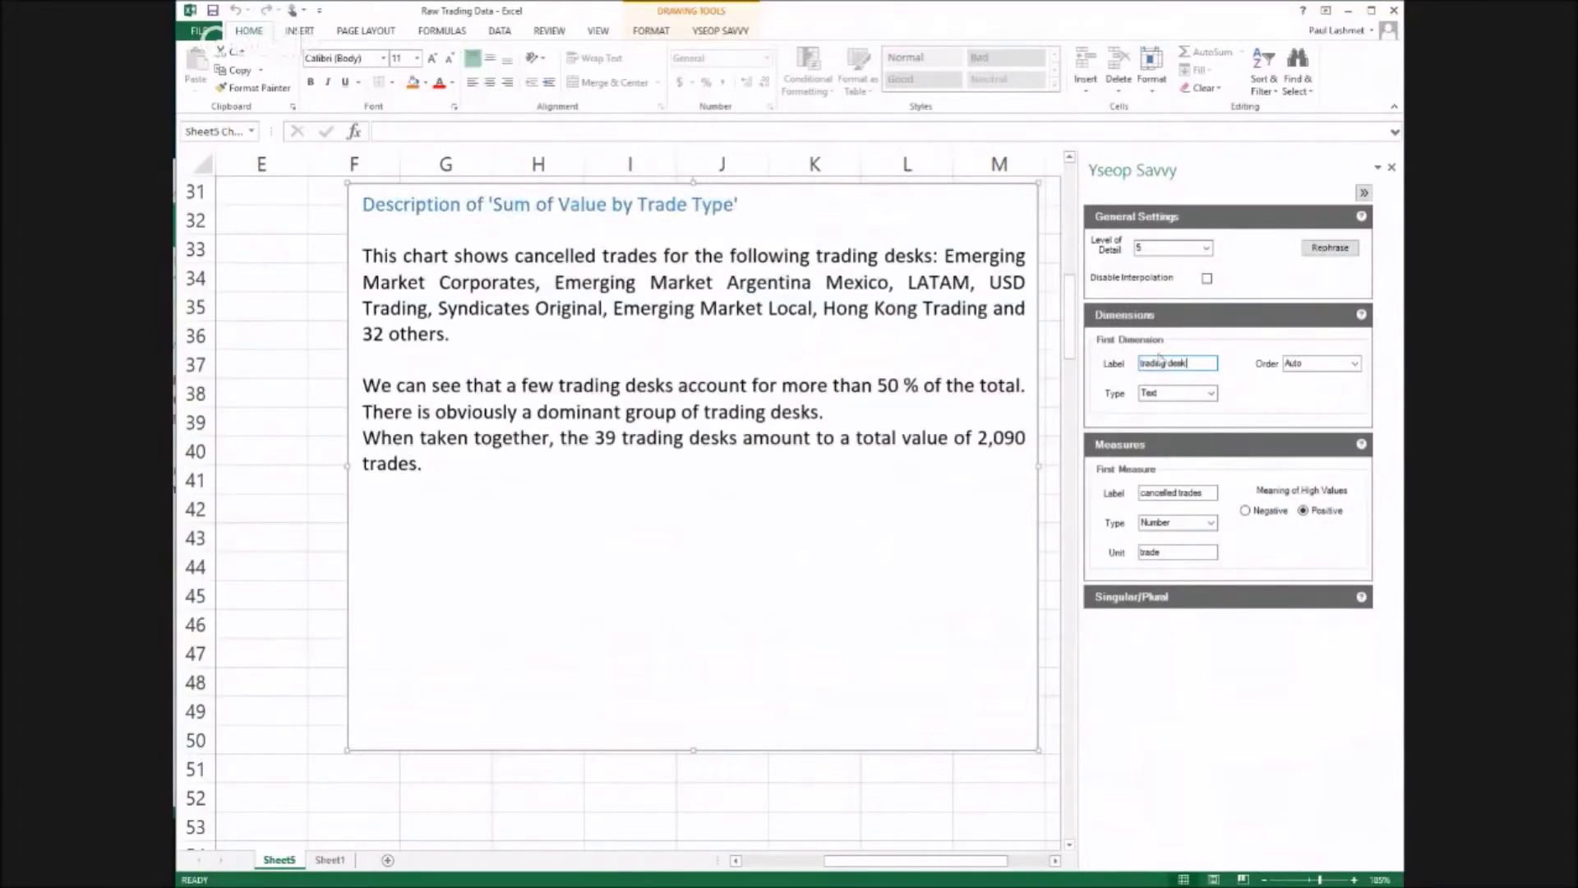
click(921, 334)
Raise the description's level of detail to 7 and highlight the 'more than 50 %' phrase.
click(1205, 247)
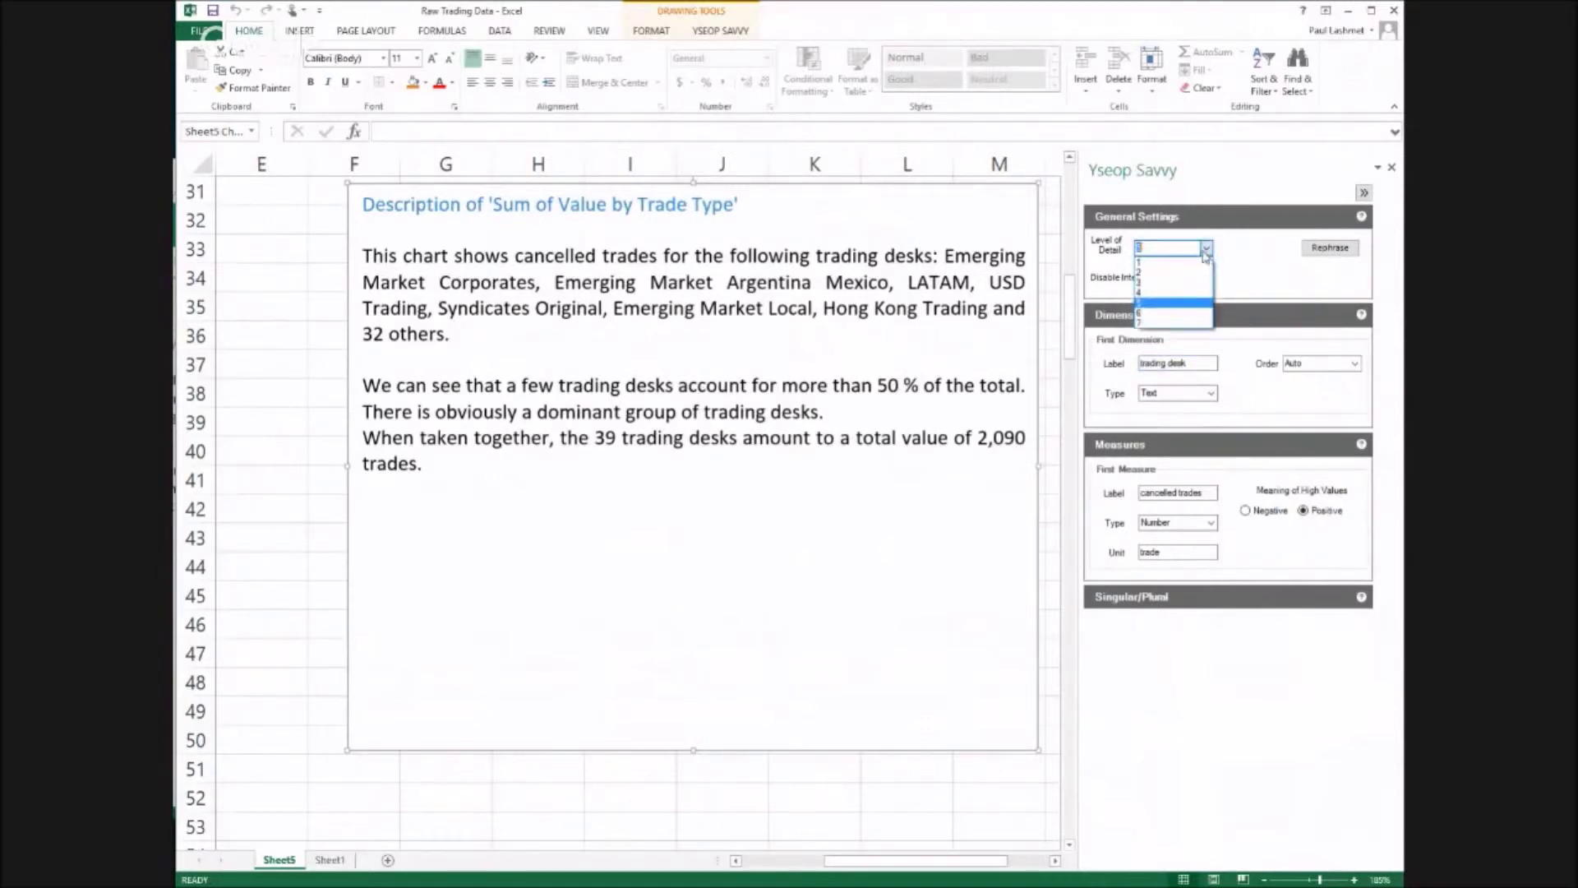
click(1174, 322)
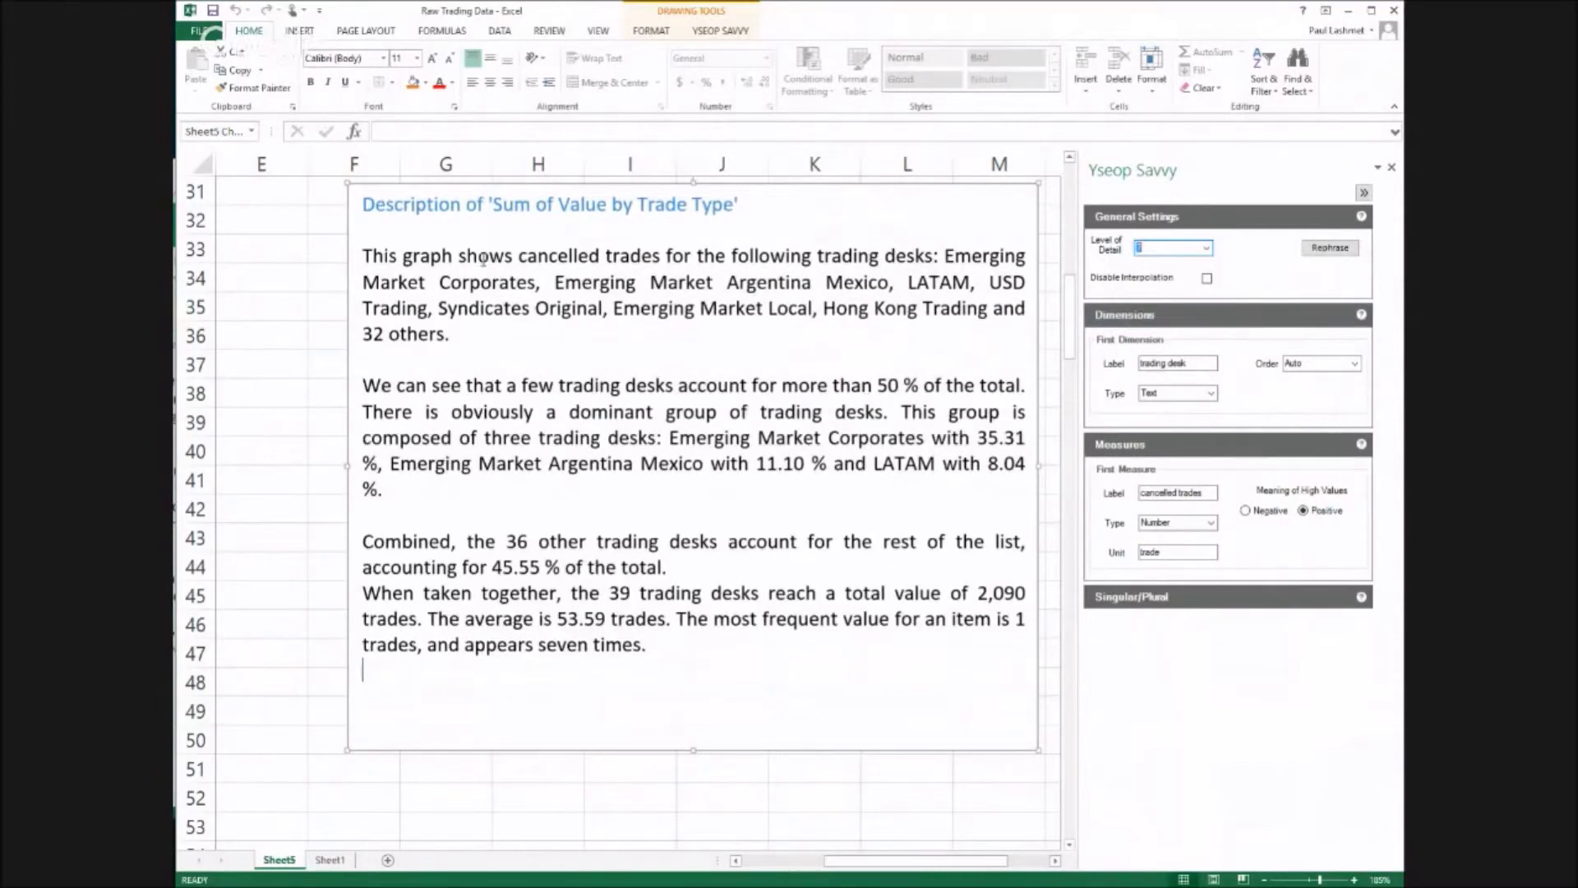
drag(457, 256, 970, 309)
drag(450, 333, 435, 284)
drag(751, 386, 921, 386)
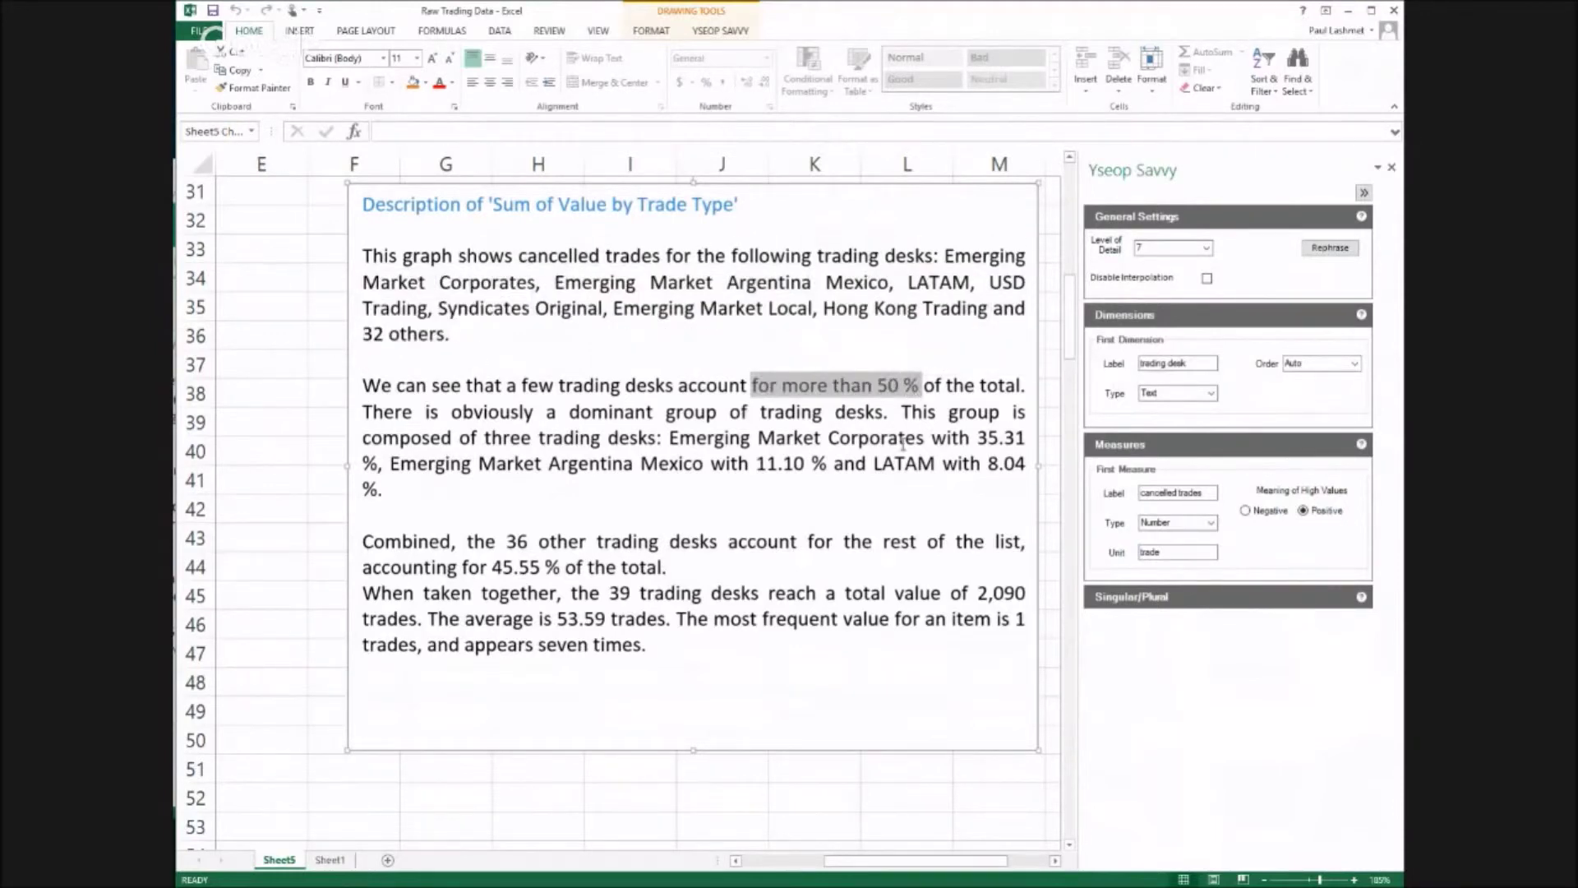
click(938, 417)
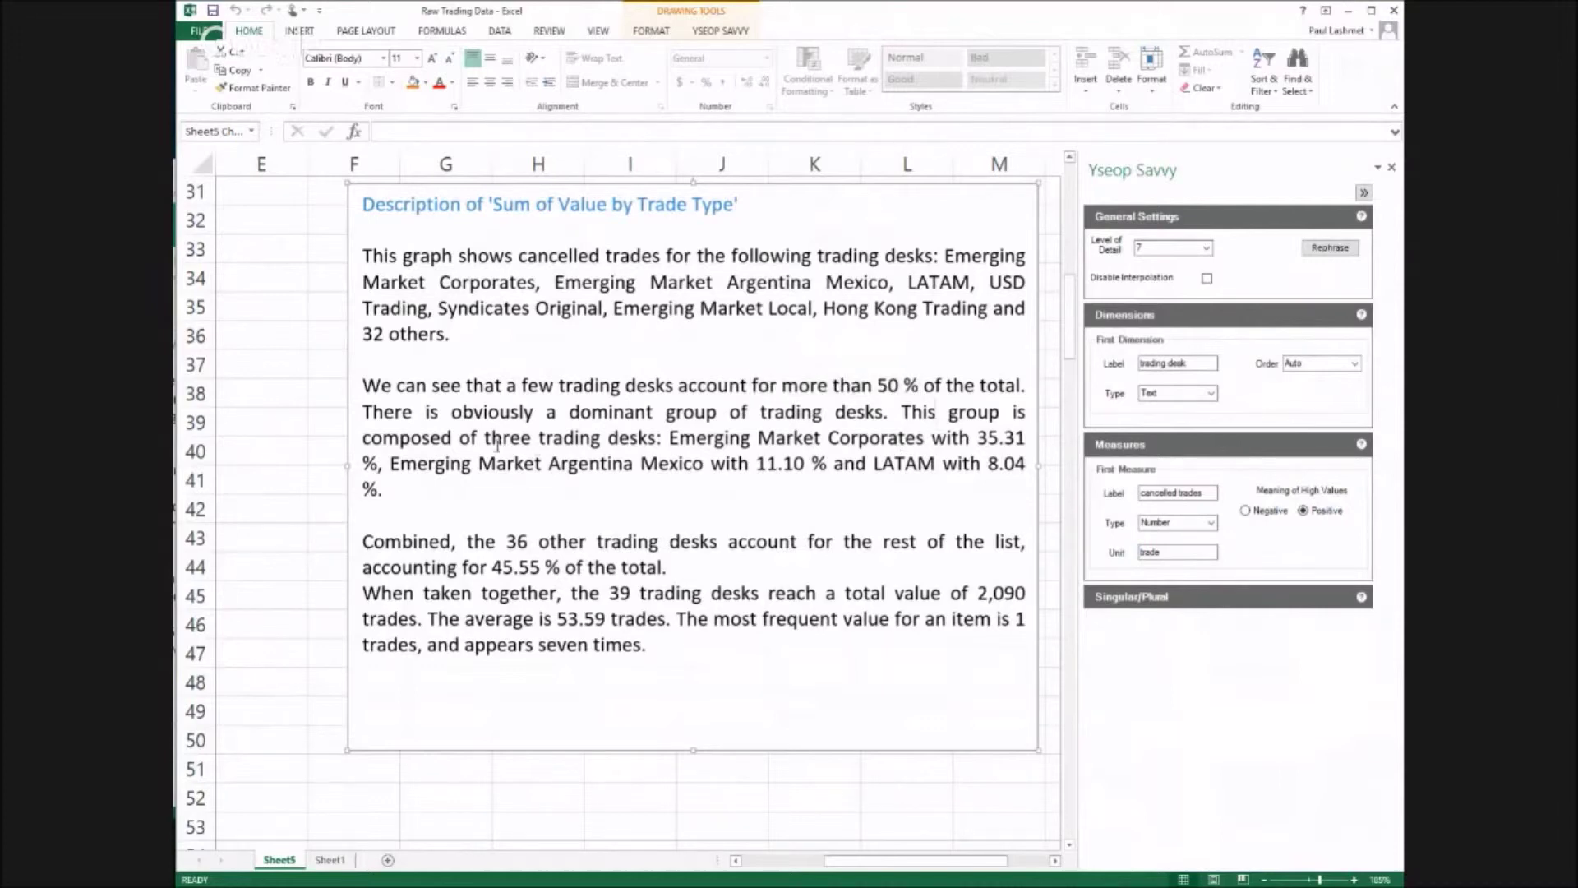
Highlight the three trading desks and 11.10 % and 8.04 % shares, then select the first two paragraphs.
drag(487, 437, 1025, 437)
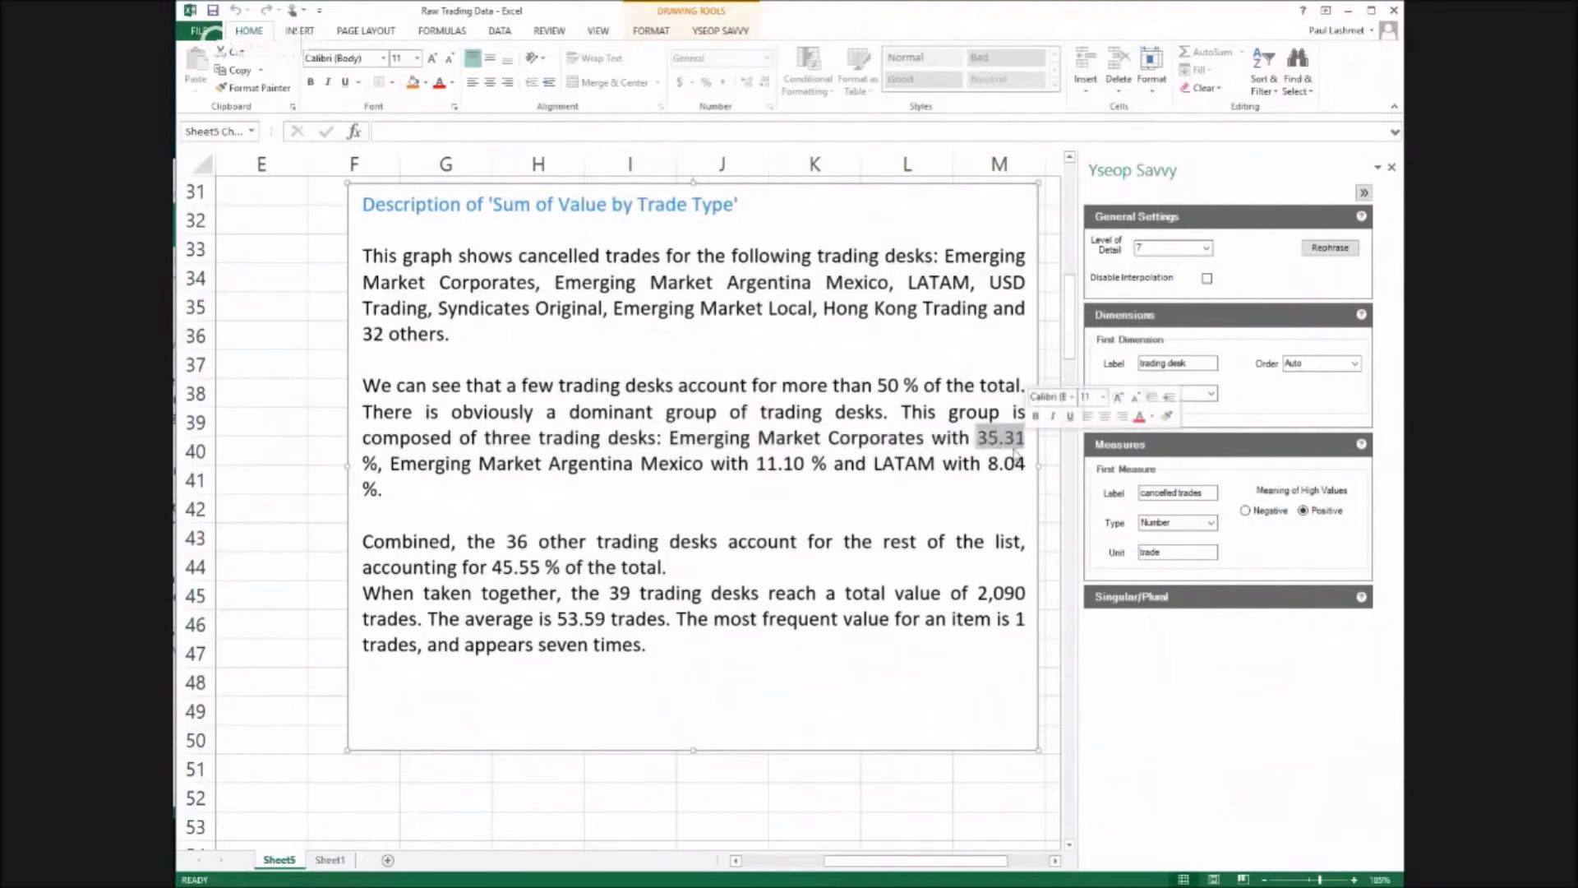
drag(754, 463, 835, 470)
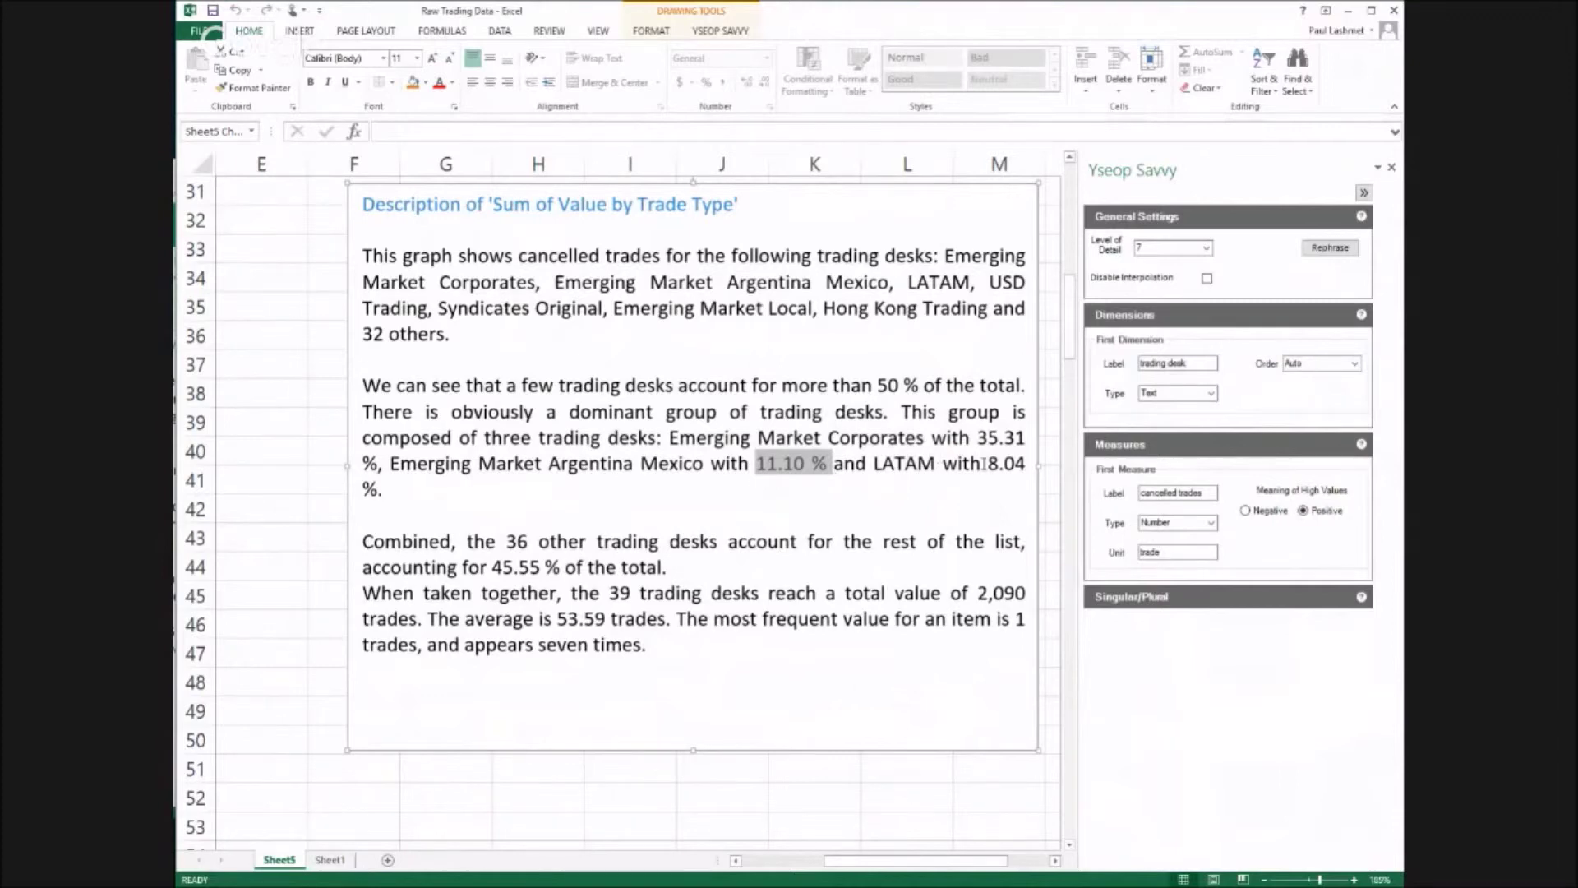
drag(986, 463, 1024, 464)
click(916, 506)
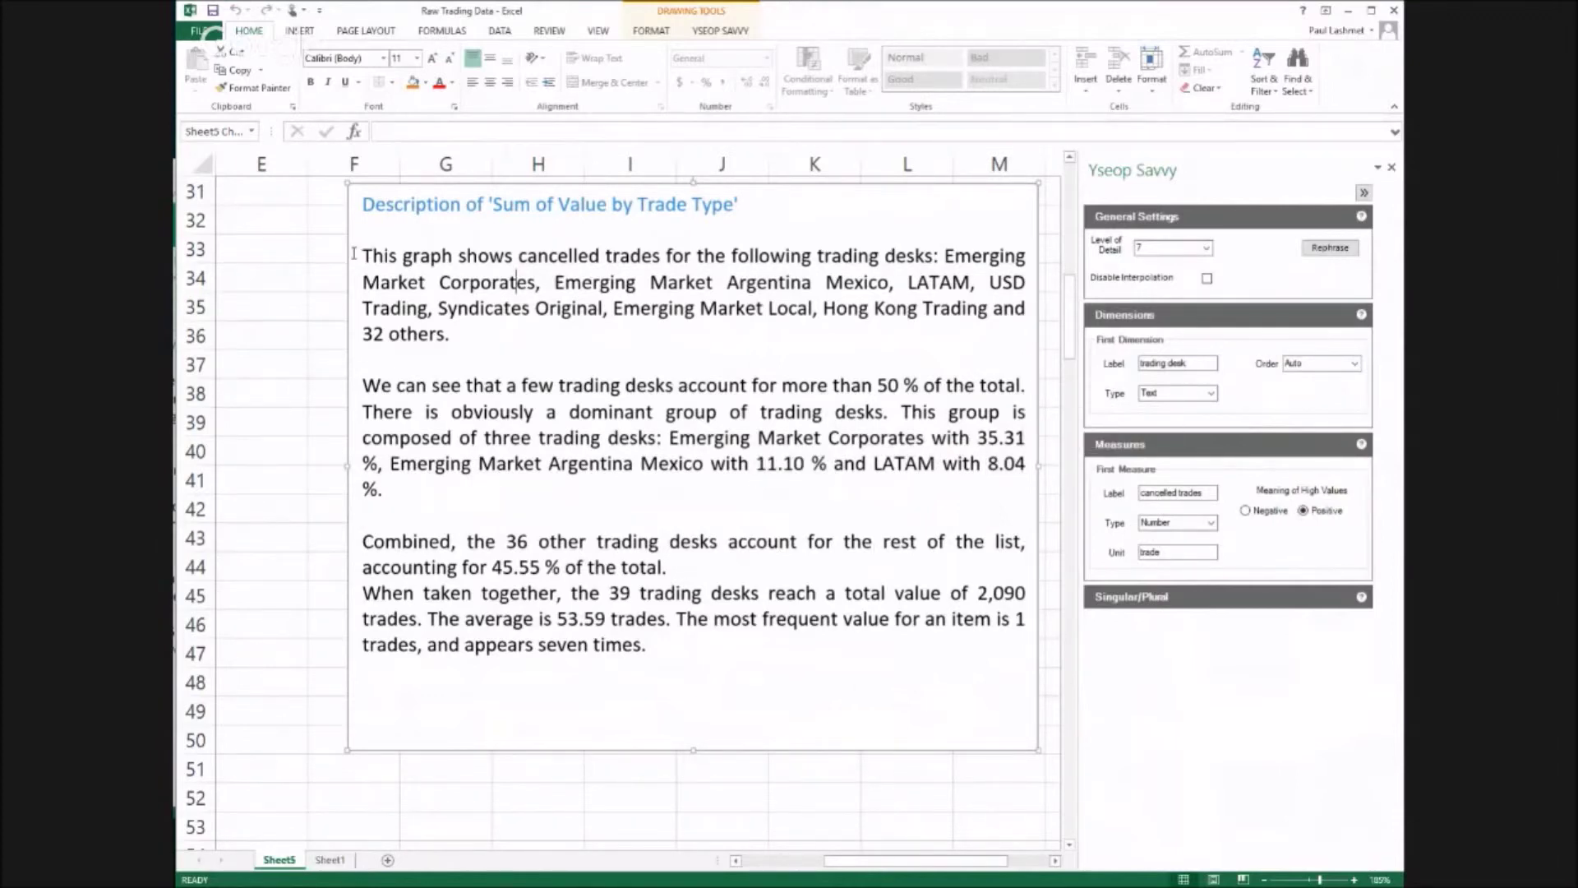
drag(361, 255, 413, 485)
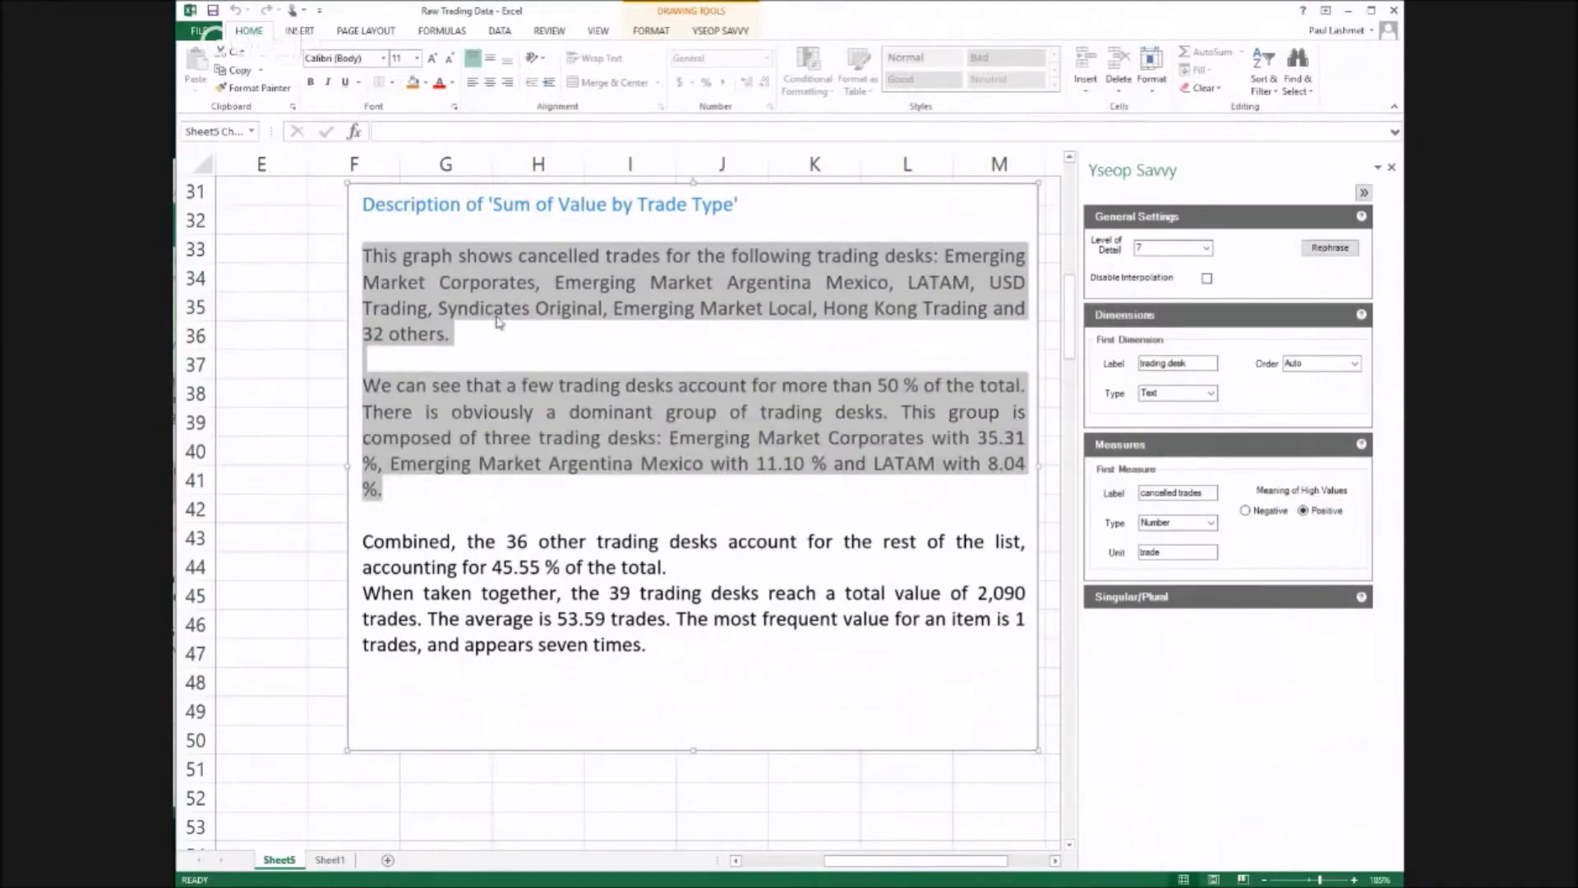
right_click(497, 320)
Paste the copied paragraphs into the reply after a greeting and the 'exhaustive review of trade activity data' intro.
click(531, 345)
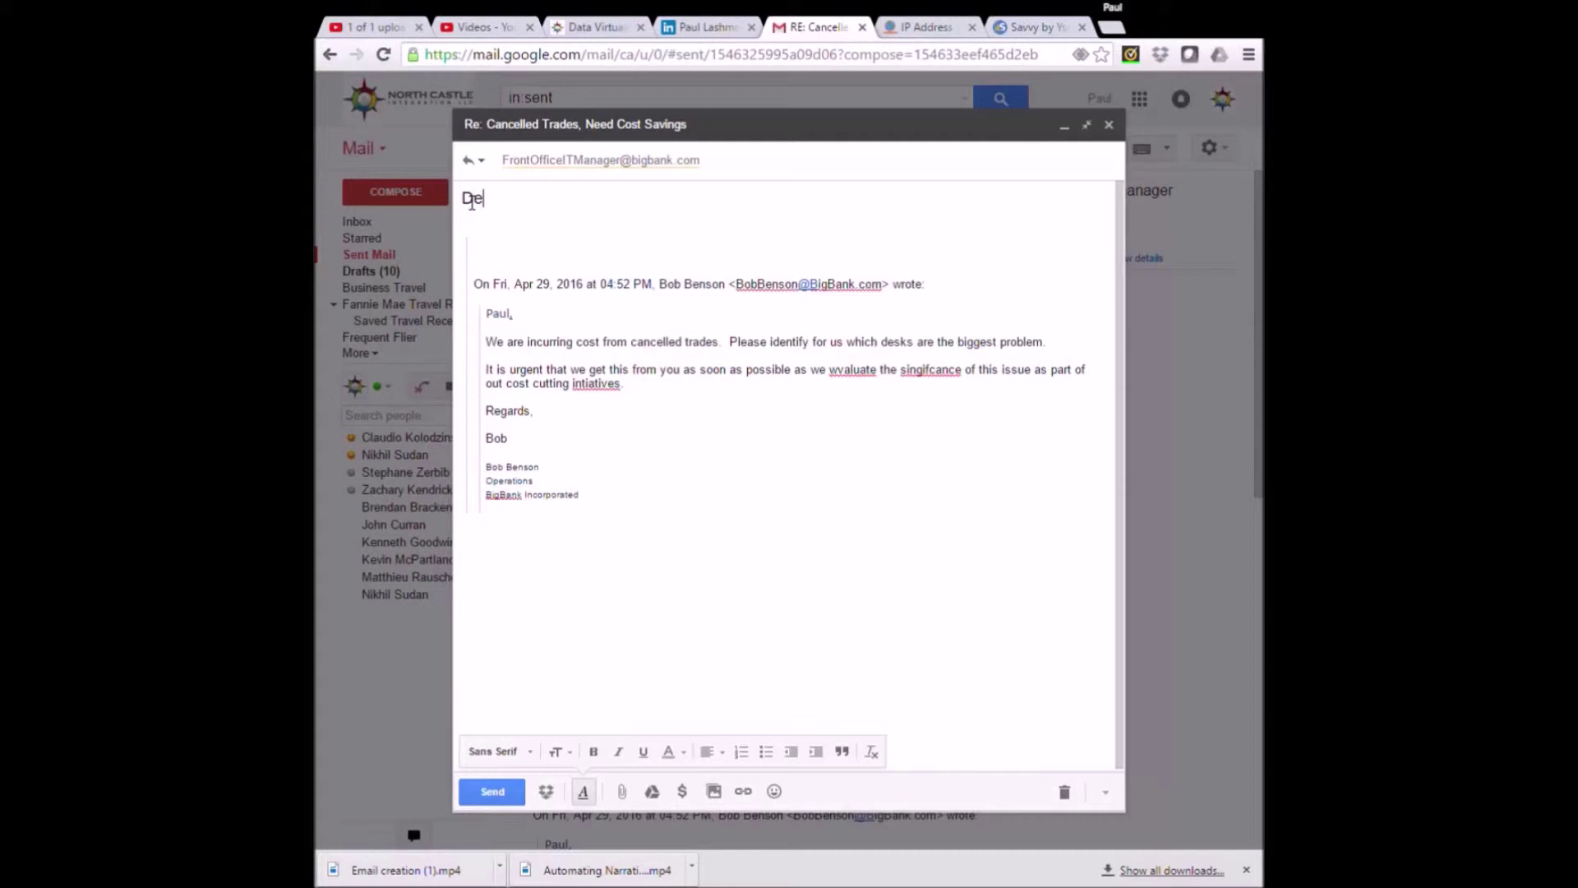
text(r Bob,)
key(Return)
key(Return)
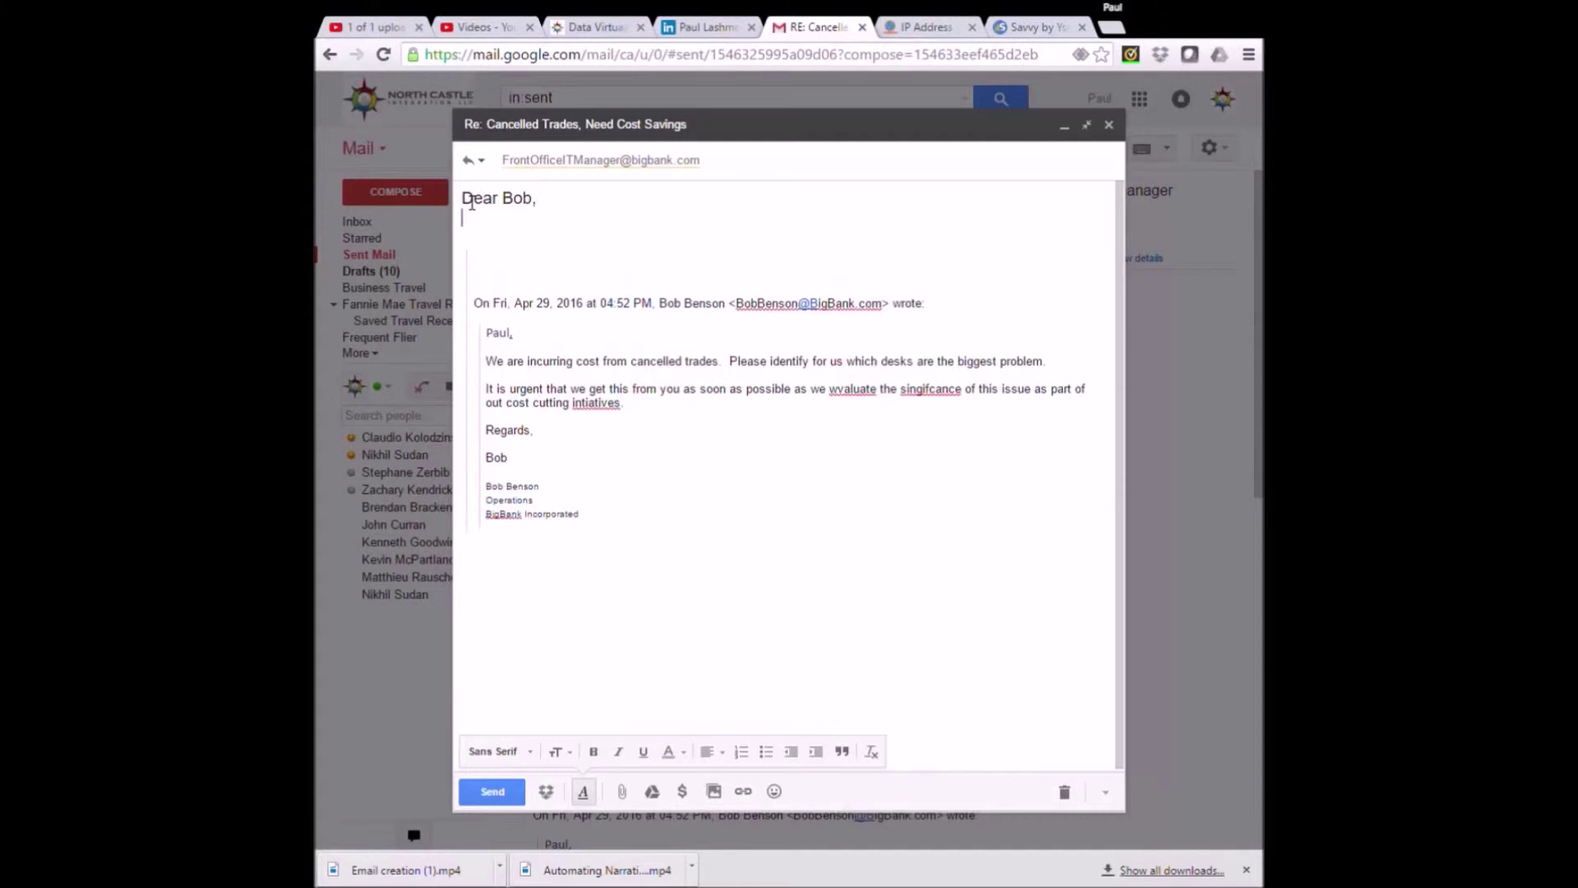
text(As requested, we have completed an exha)
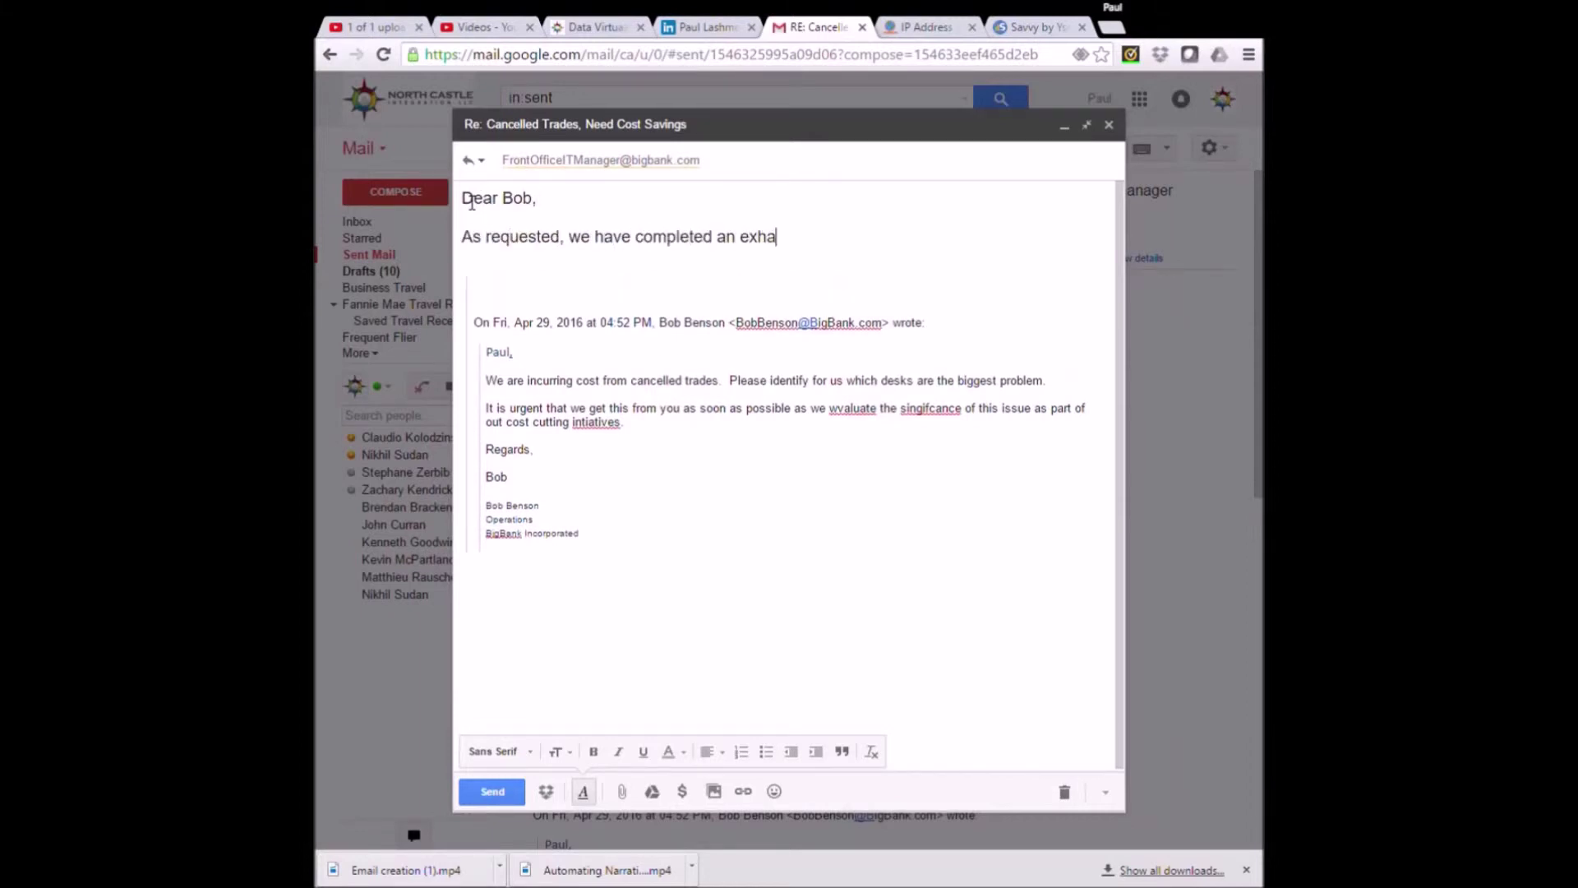
text(ustive review of trade activity data.)
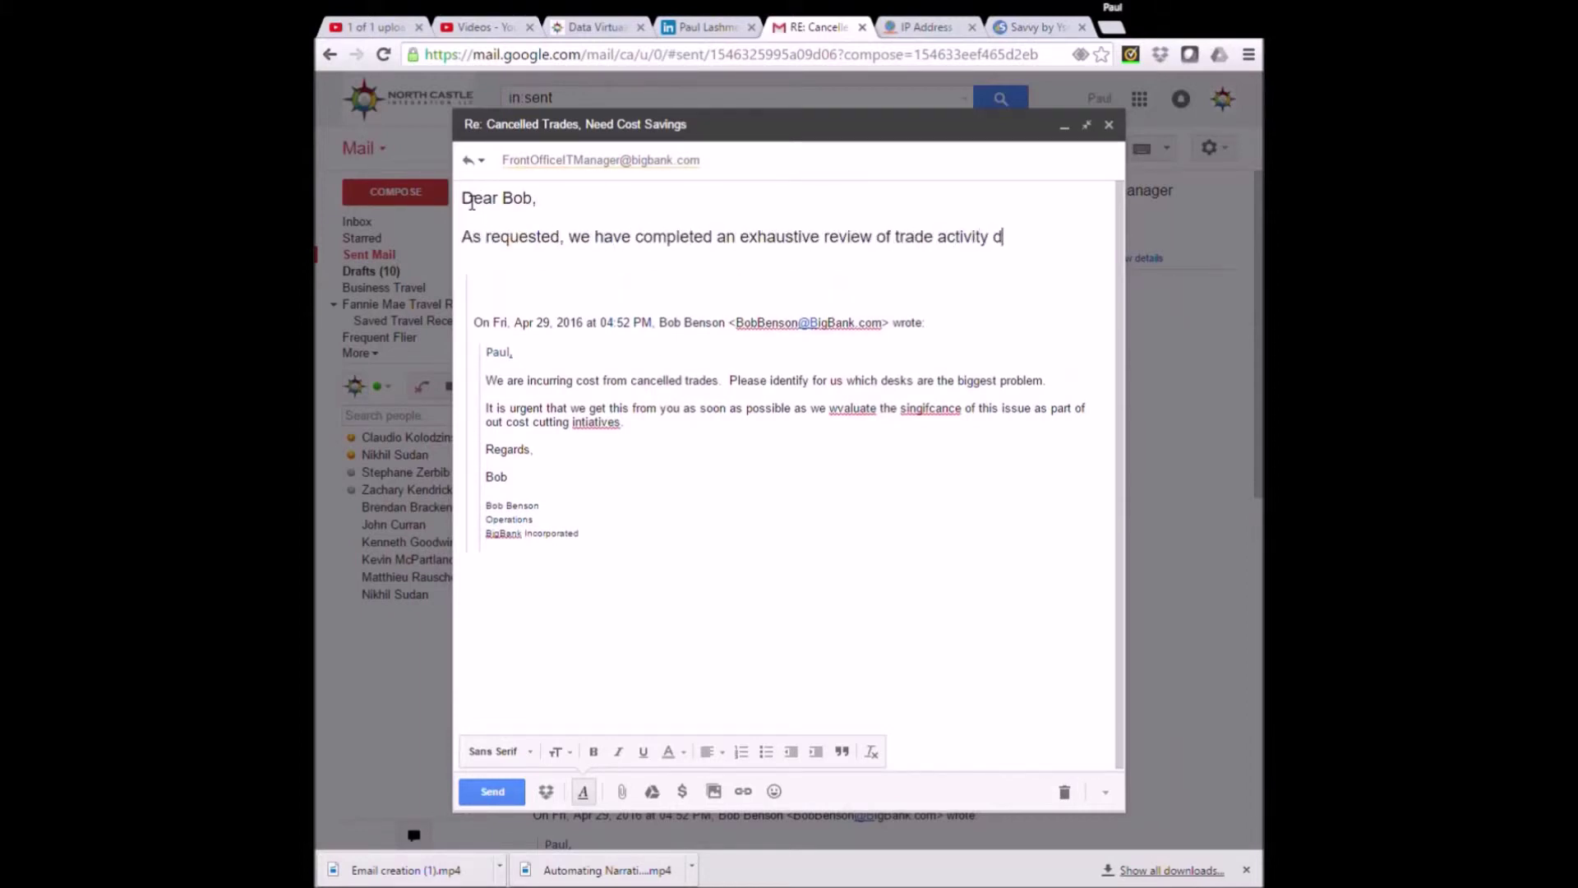
key(Return)
key(Return)
text(This chart represents cancelled trades for the following trading desks: Emerging Market Corporates, Emerging Market Argentina Mexico, LATAM, USD Trading, Syndicates Original, Emerging Market Local, Hong Kong Trading and 32 others.  We can see that a few trading desks account for more than 50 % of the total. There is obviously a dominant group of trading desks. This group is composed of three trading desks: Emerging Market Corporates with 35.31 %, Emerging Market Argentina Mexico with 11.10 % and LATAM with 8.04 %.)
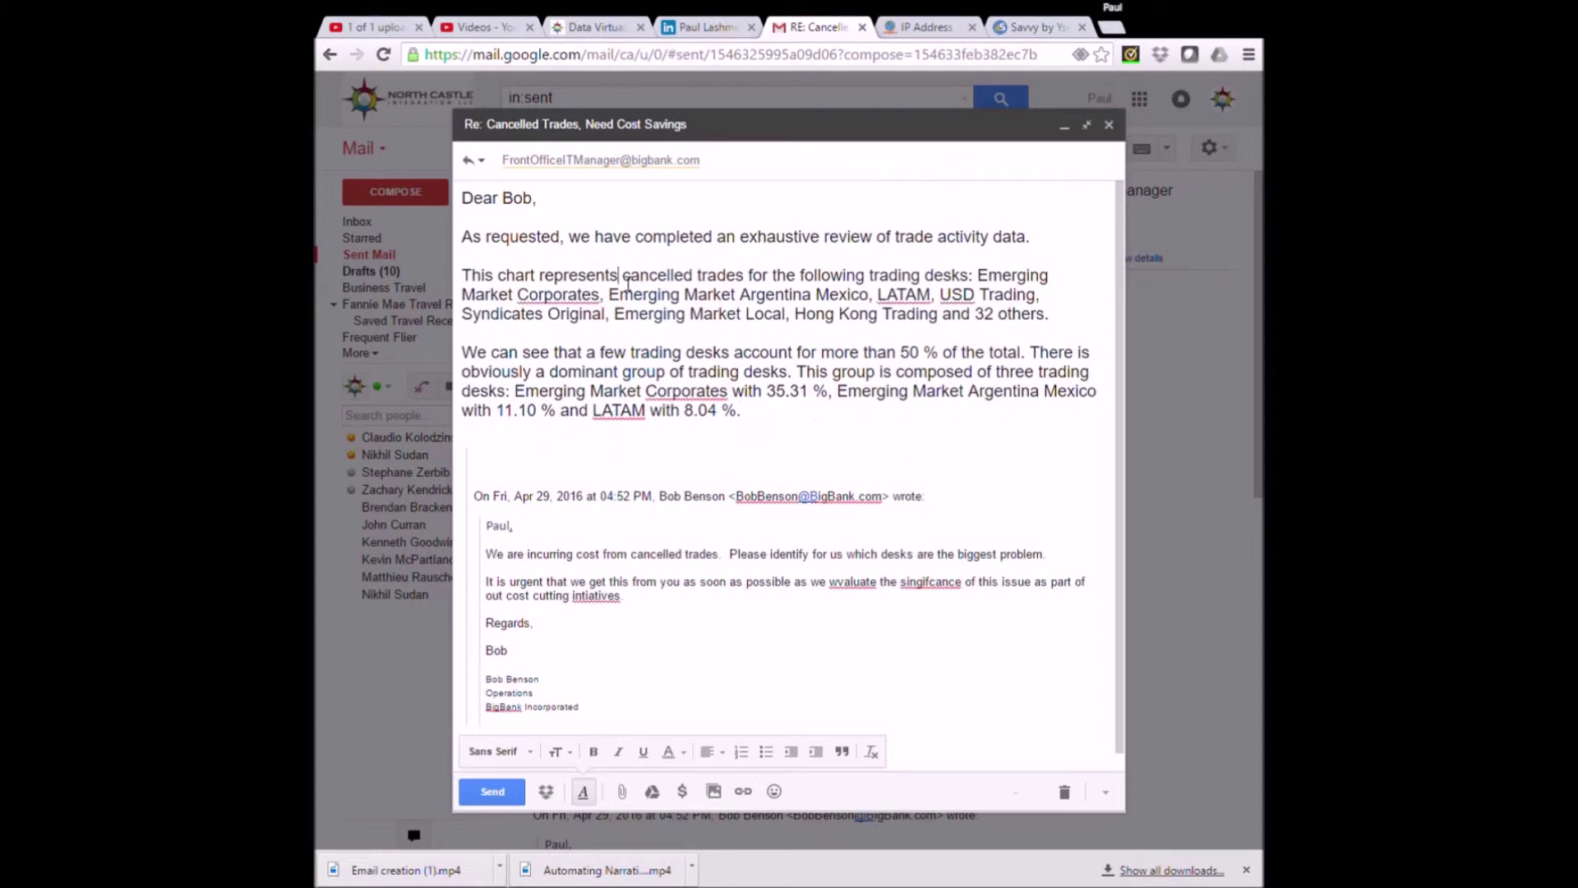
Reword the pasted opening to 'We looked at the', then add a closing offer of help and 'Regards,'.
drag(619, 284, 454, 289)
text(We looked at )
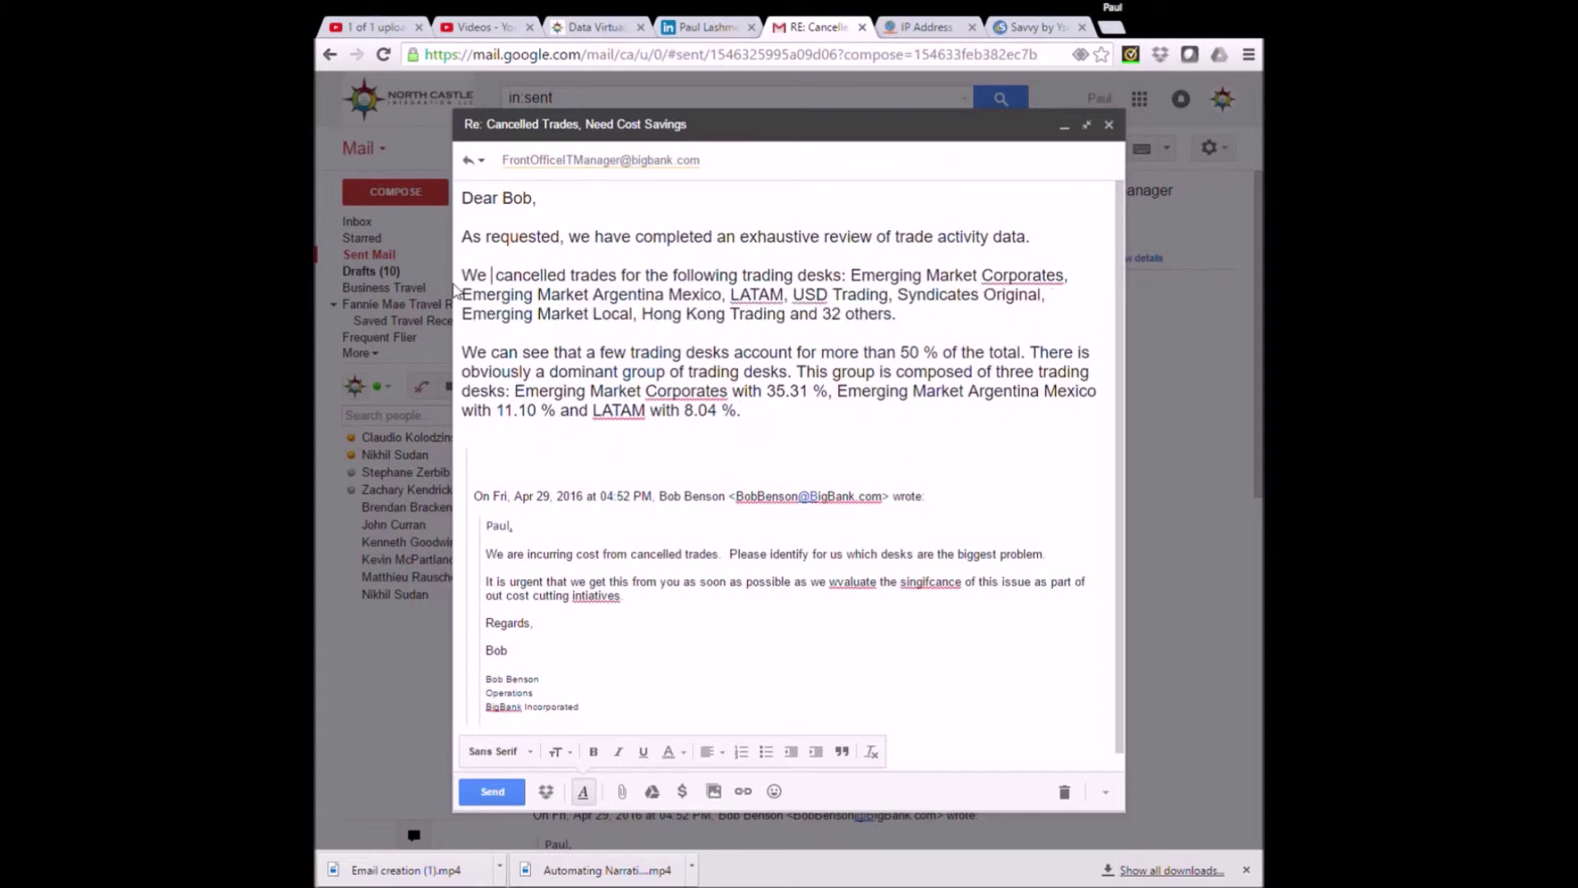
text(the)
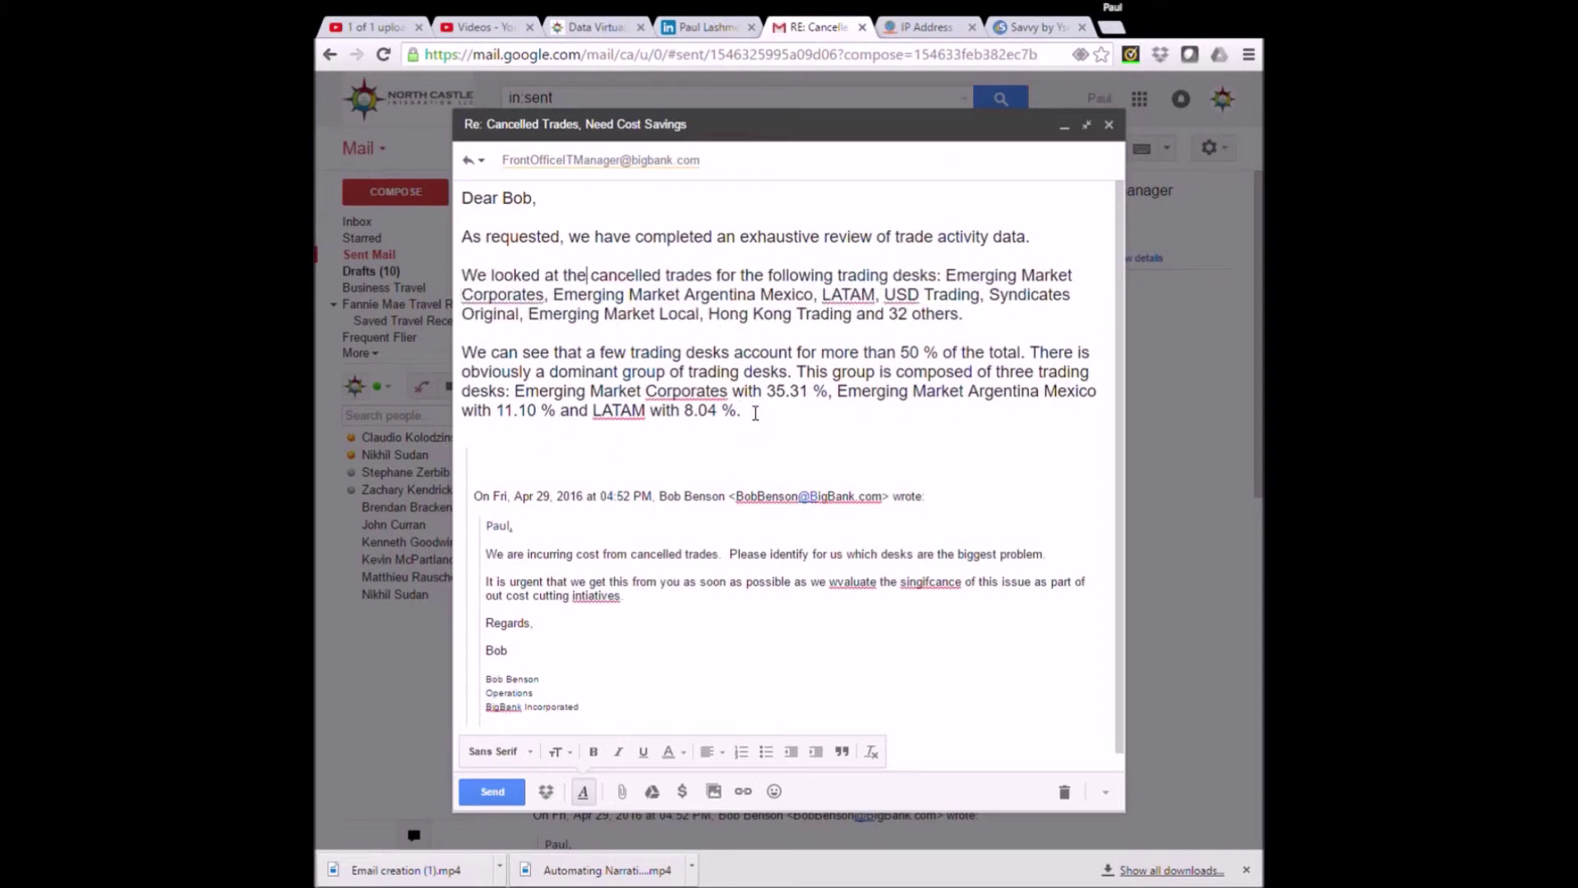
click(763, 415)
key(Return)
text(If you have any)
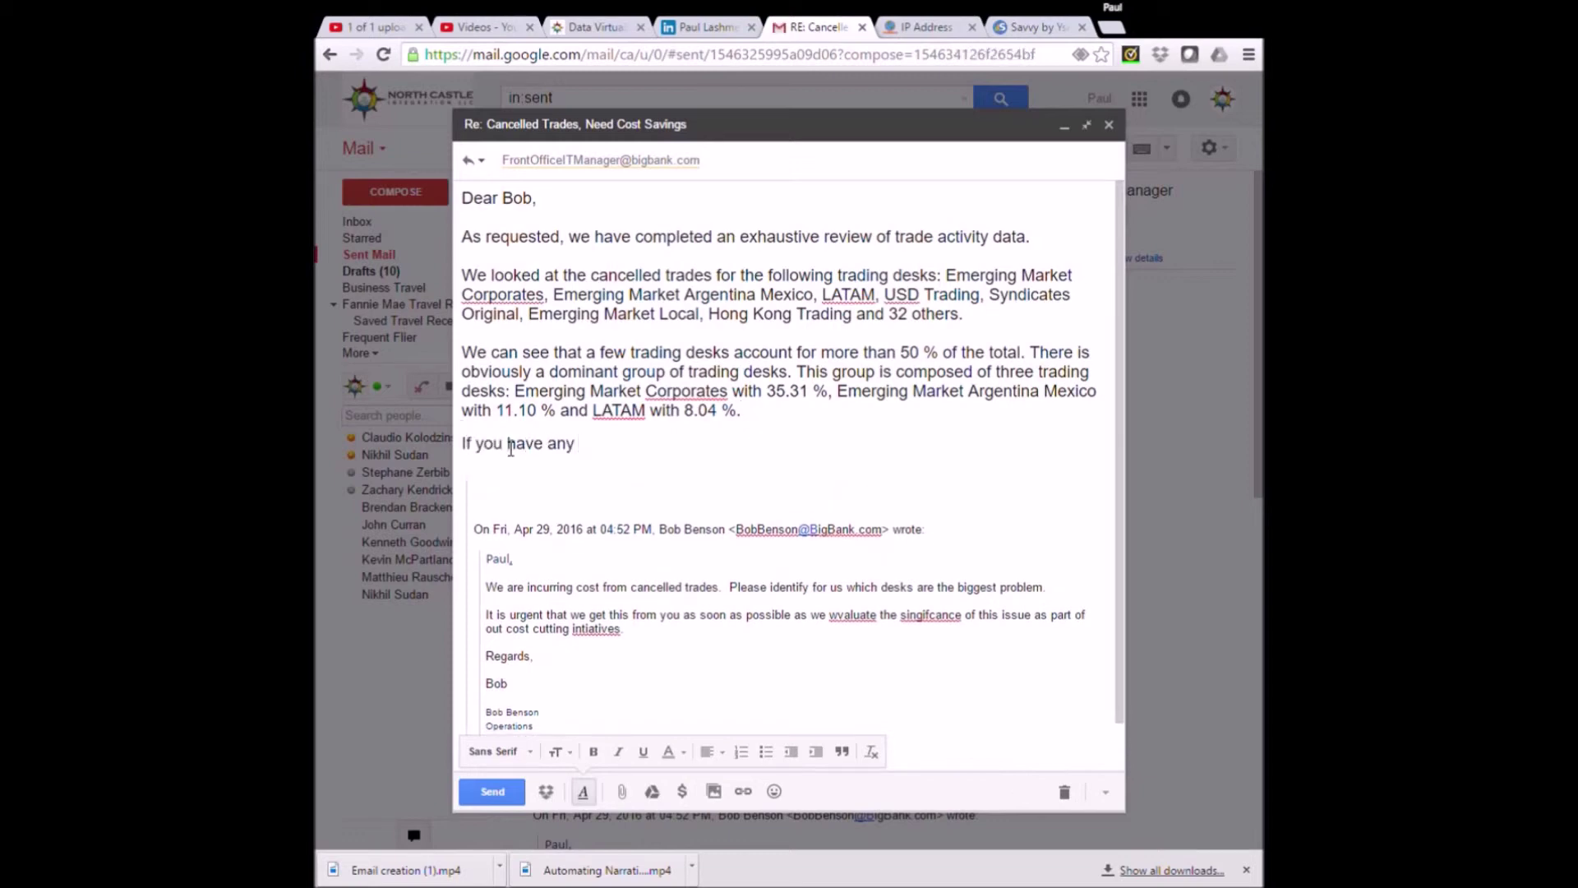
text( further questions, please do not hes)
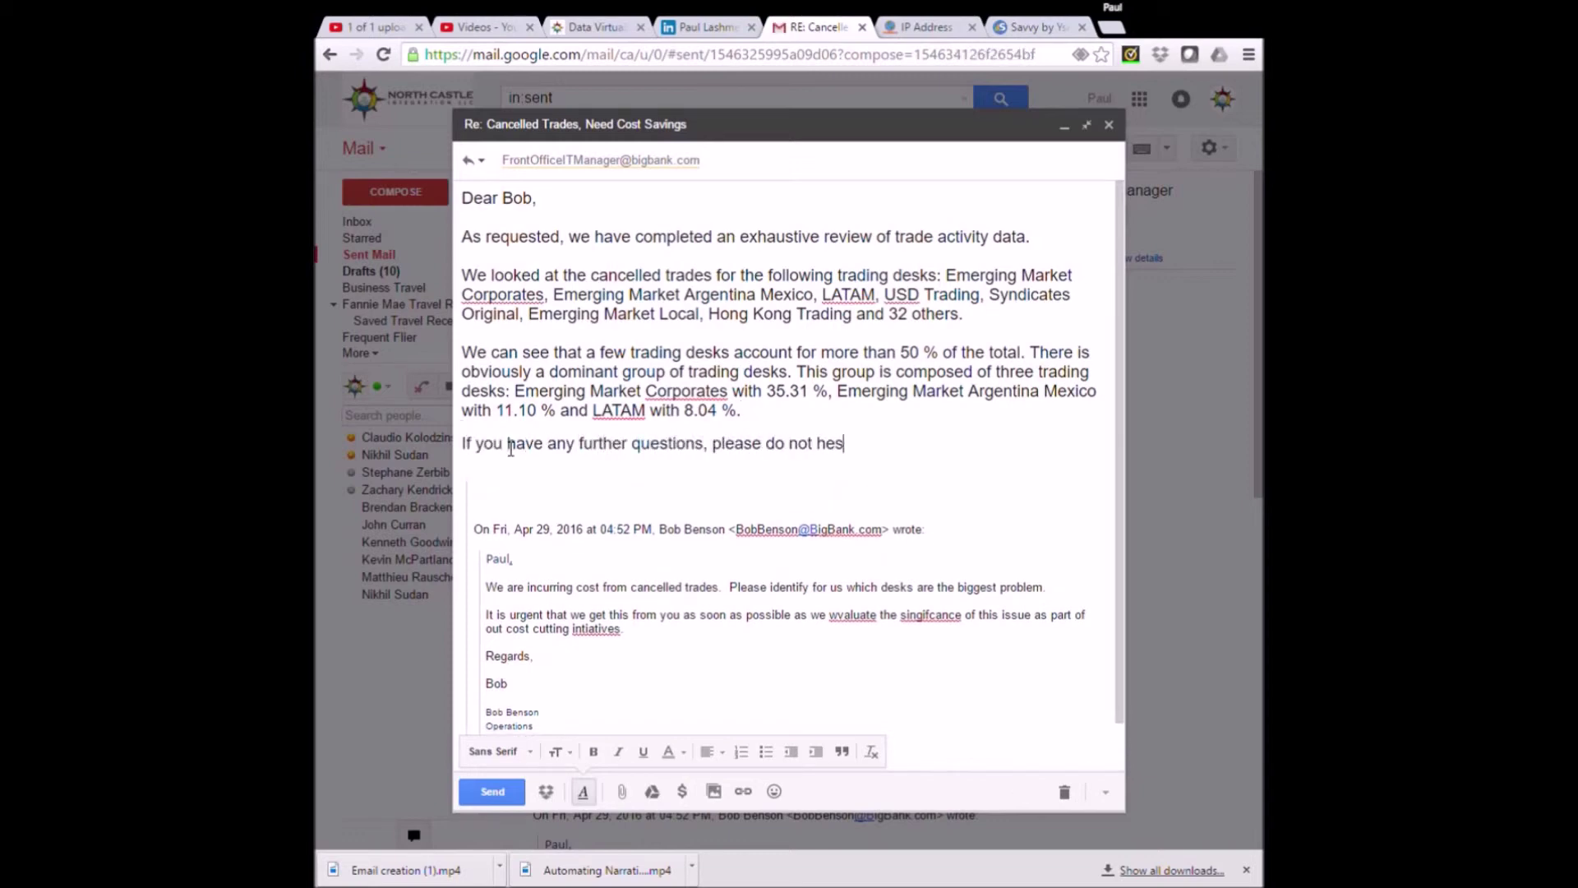
text(itate to contact me and I will get my )
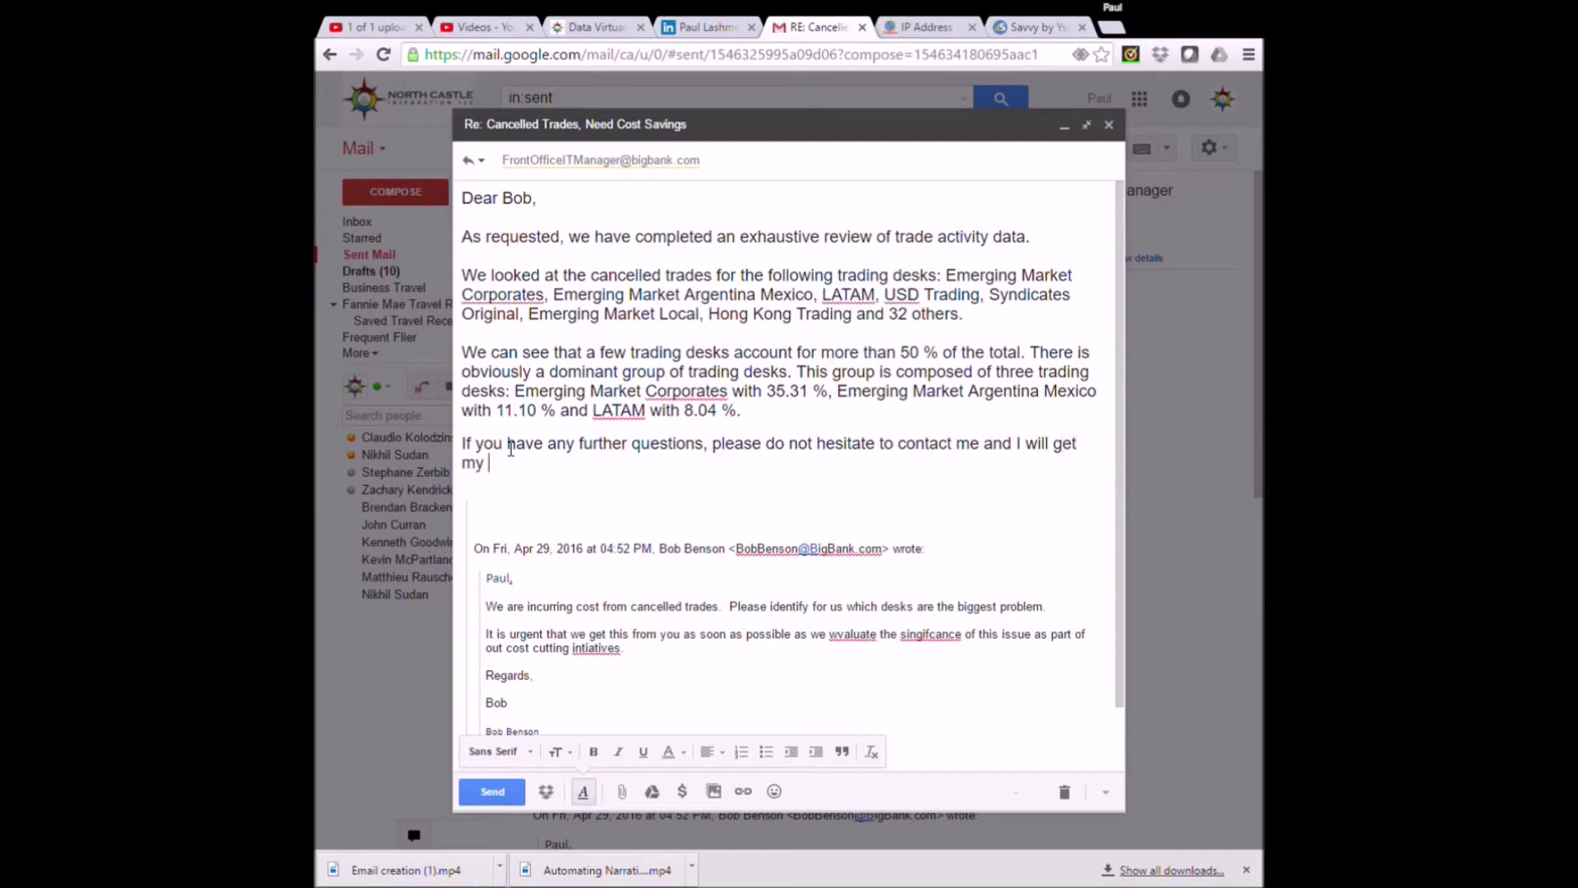
text(team right on it.)
key(Return)
key(Return)
text(Regards,)
key(Return)
key(Return)
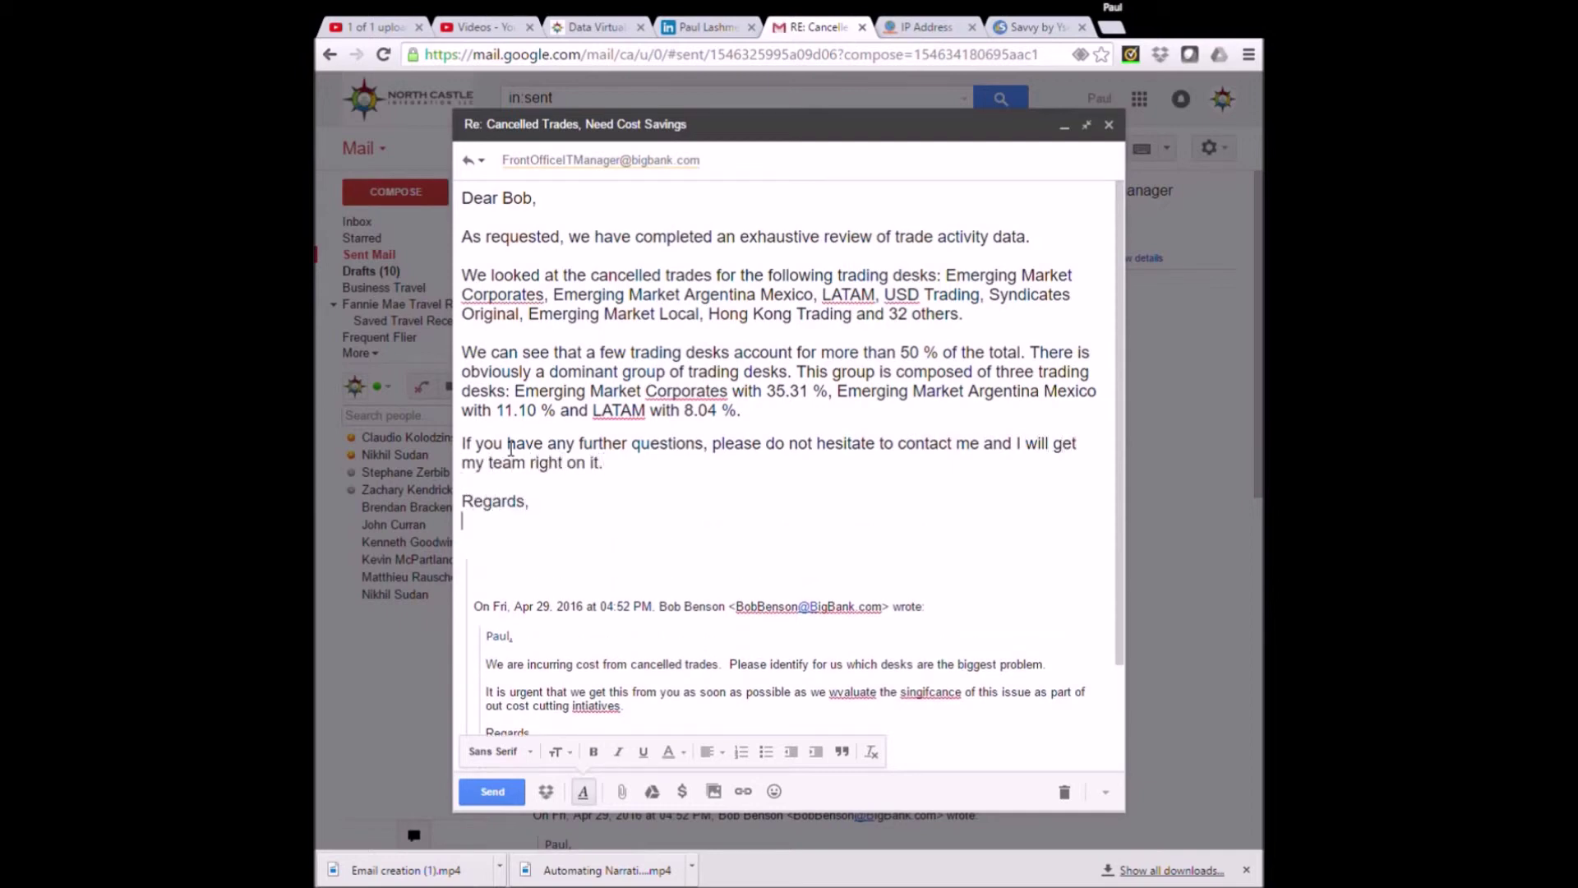